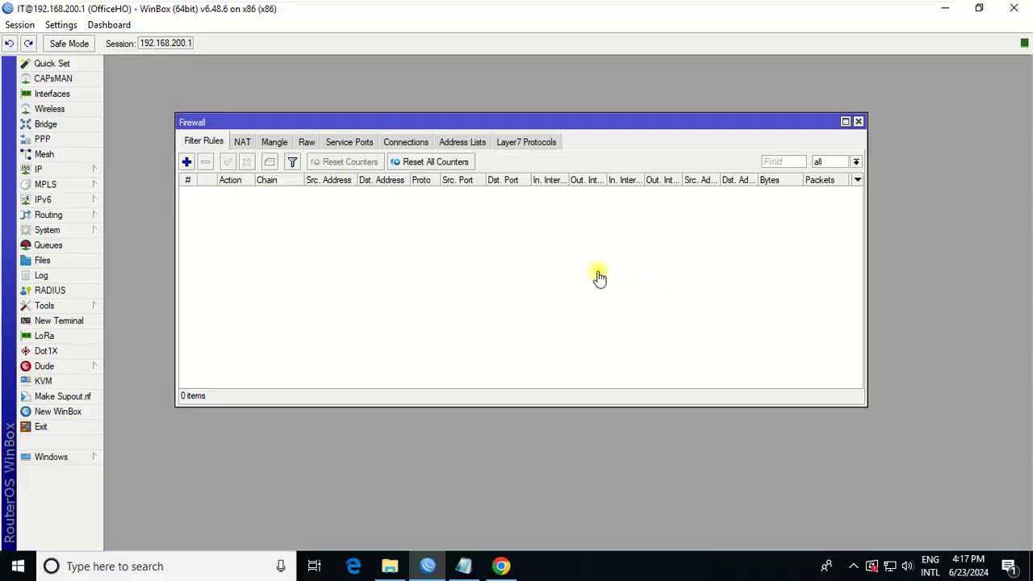
Step: Close the Firewall window to leave an empty RouterOS workspace
{"action": "left_click", "coordinate": [860, 122]}
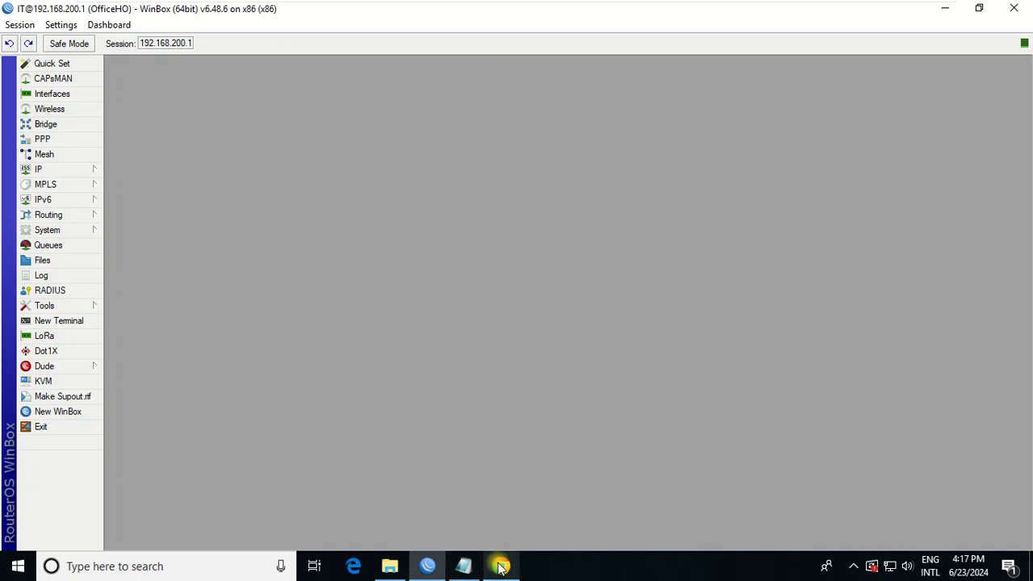
Step: Restore Chrome and load google.com, then youtube.com in a second tab
{"action": "mouse_move", "coordinate": [500, 568]}
{"action": "left_click", "coordinate": [485, 504]}
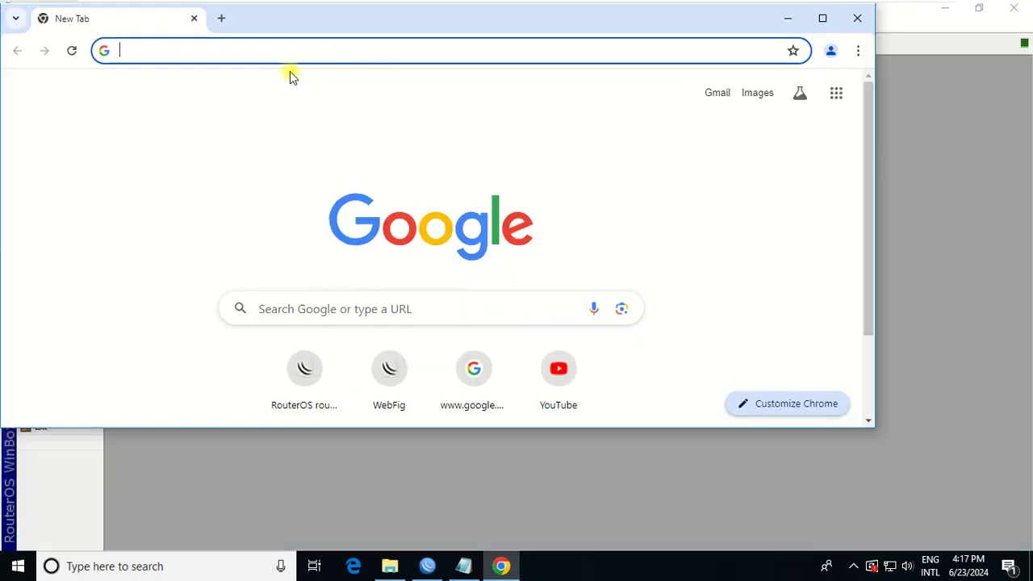
{"action": "left_click_drag", "start_coordinate": [369, 30], "coordinate": [408, 44]}
{"action": "type", "text": "g"}
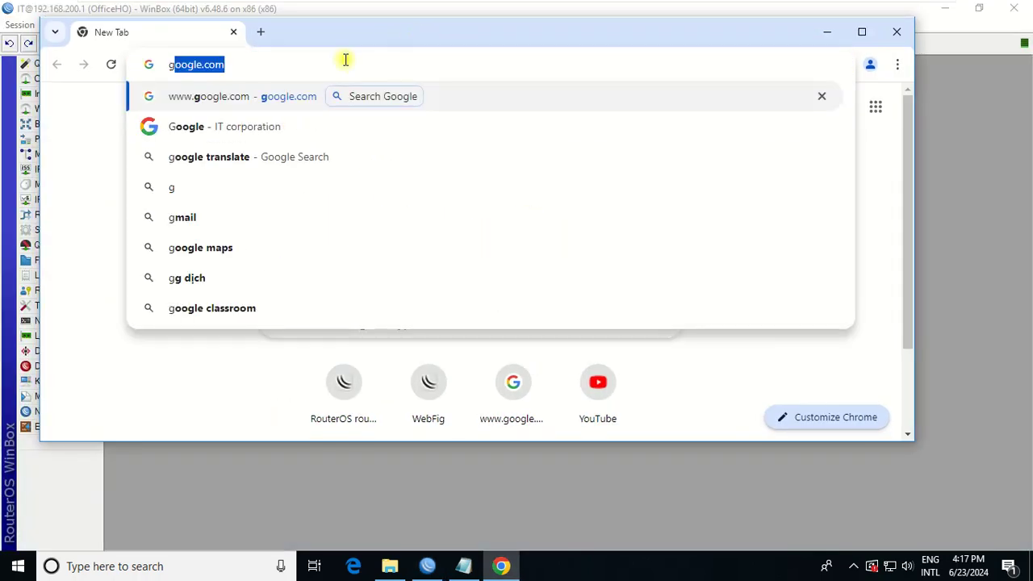
{"action": "key", "text": "Return"}
{"action": "left_click", "coordinate": [260, 33]}
{"action": "type", "text": "y"}
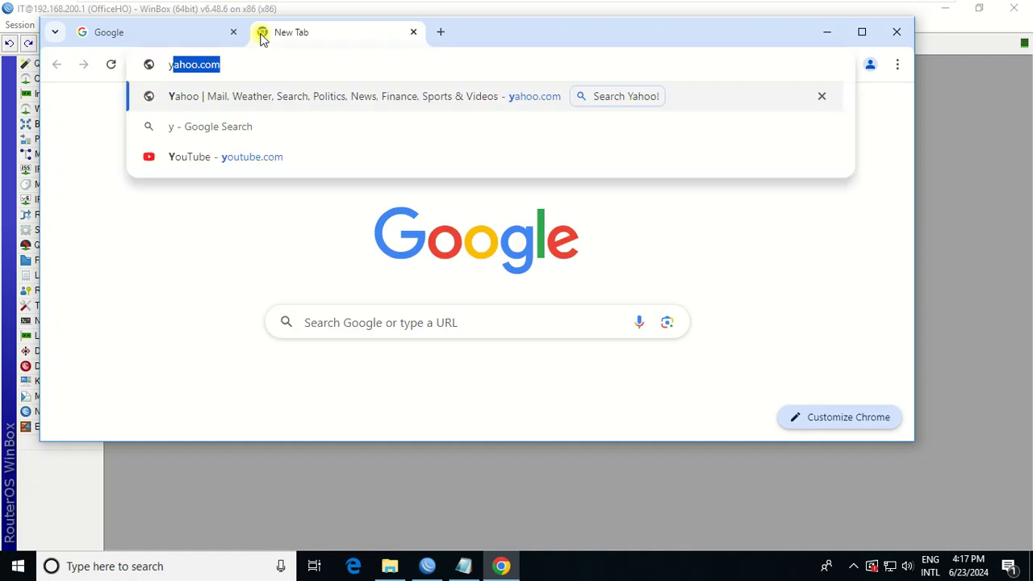
{"action": "type", "text": "outube.com"}
{"action": "key", "text": "Return"}
{"action": "left_click_drag", "start_coordinate": [527, 38], "coordinate": [578, 87]}
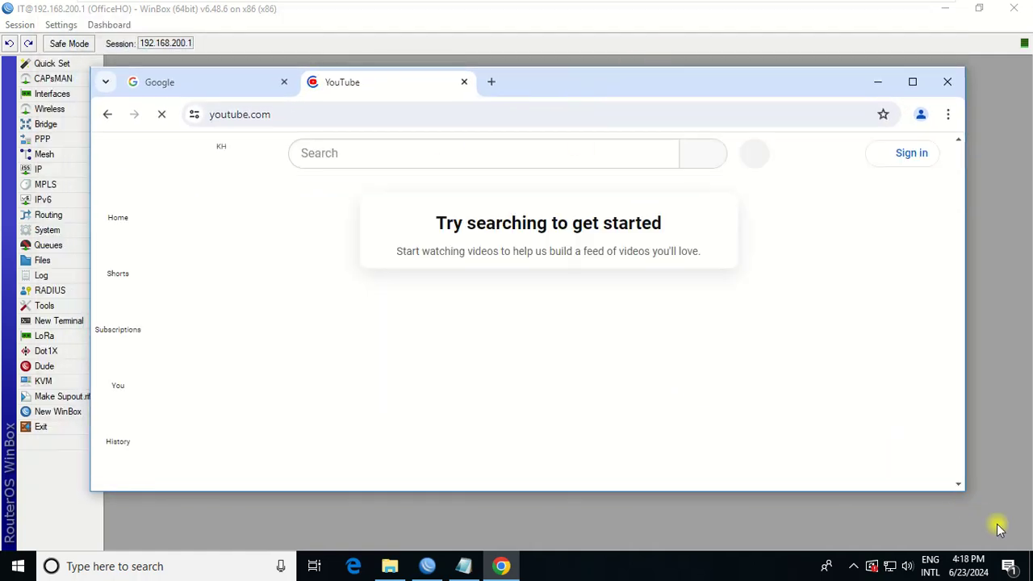
Step: Search YouTube for 'msolved tech' and minimize Chrome
{"action": "left_click", "coordinate": [393, 152]}
{"action": "type", "text": "msovled"}
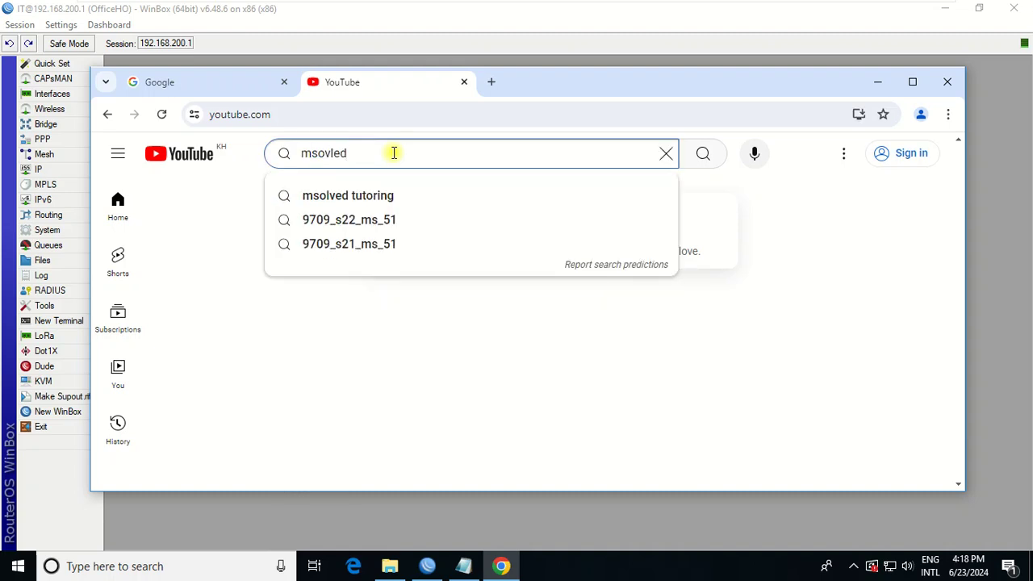
{"action": "key", "text": "Down"}
{"action": "key", "text": "Return"}
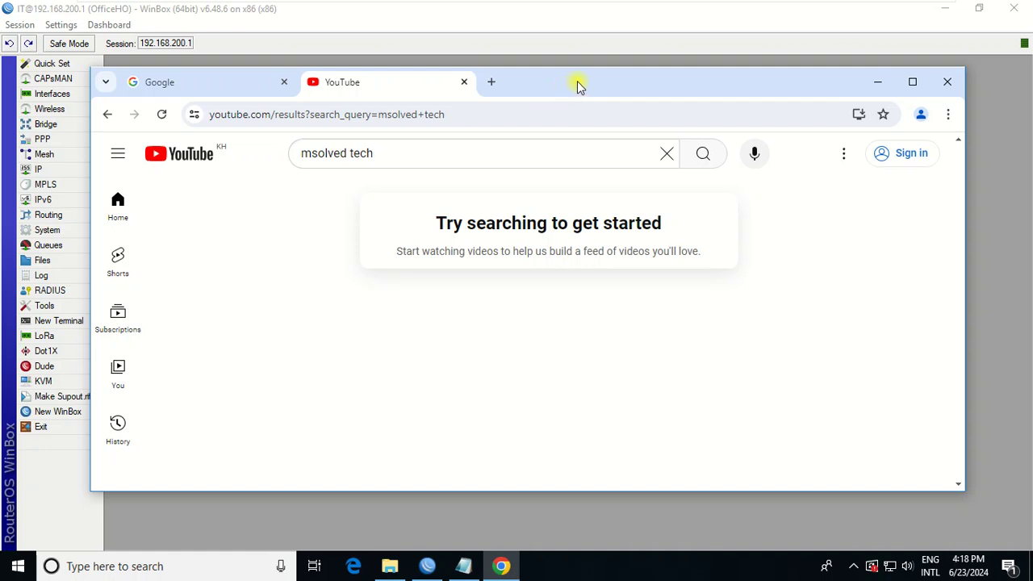
{"action": "left_click_drag", "start_coordinate": [578, 87], "coordinate": [621, 100]}
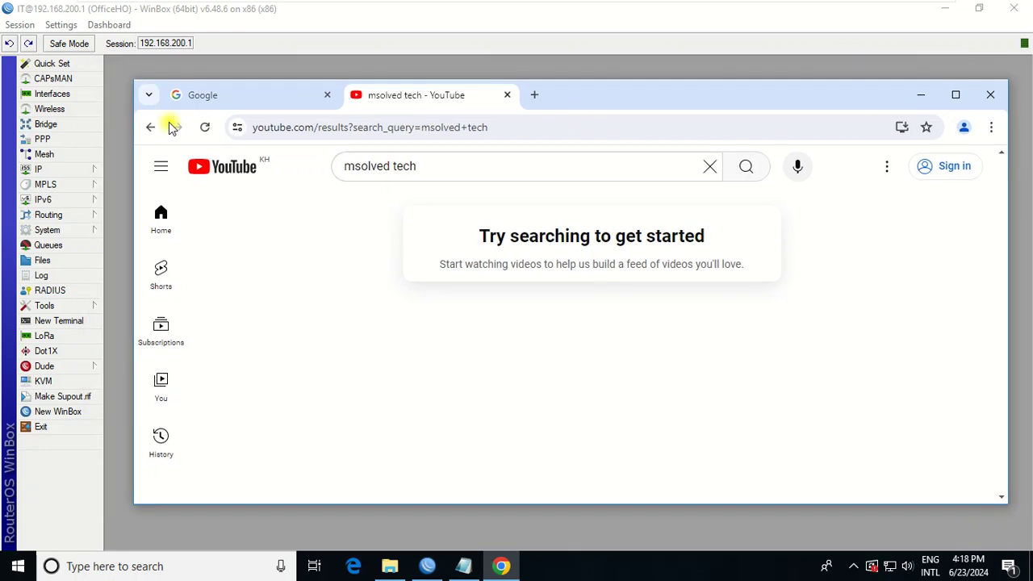
{"action": "left_click", "coordinate": [923, 95]}
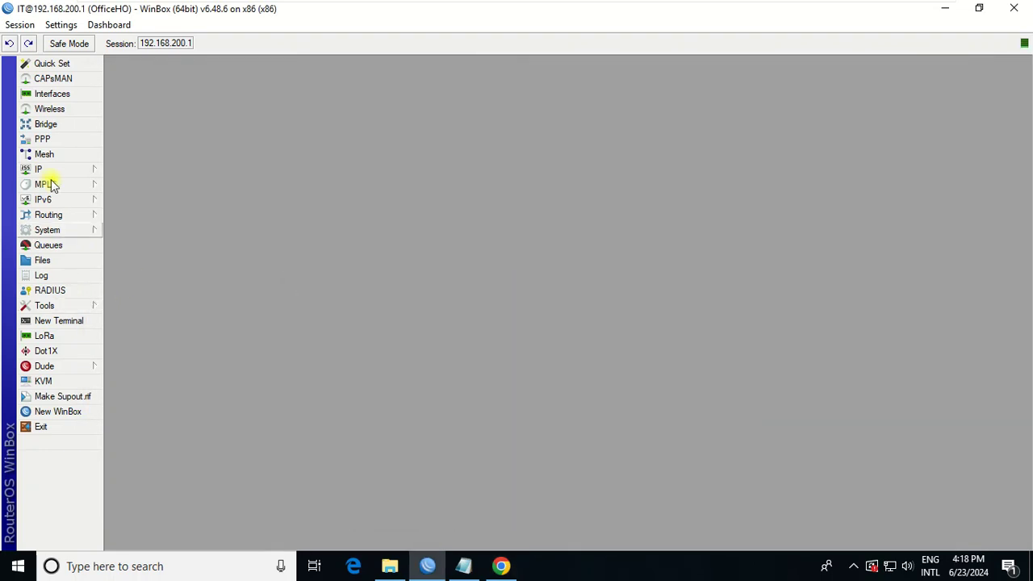
Step: Under IP > Firewall, add a new Layer7 protocol named 'Block Sites'
{"action": "left_click", "coordinate": [44, 168]}
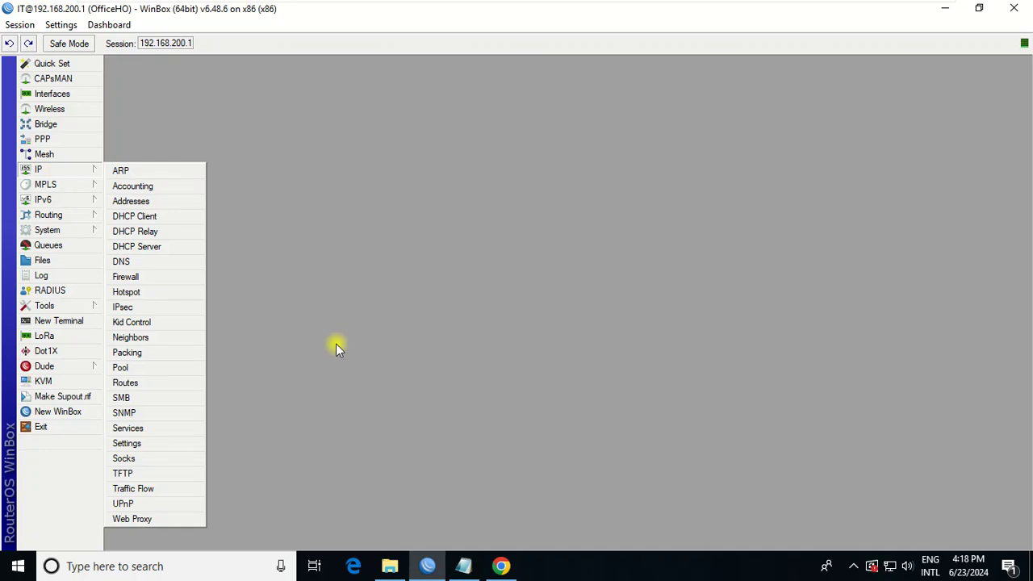
{"action": "left_click", "coordinate": [132, 277]}
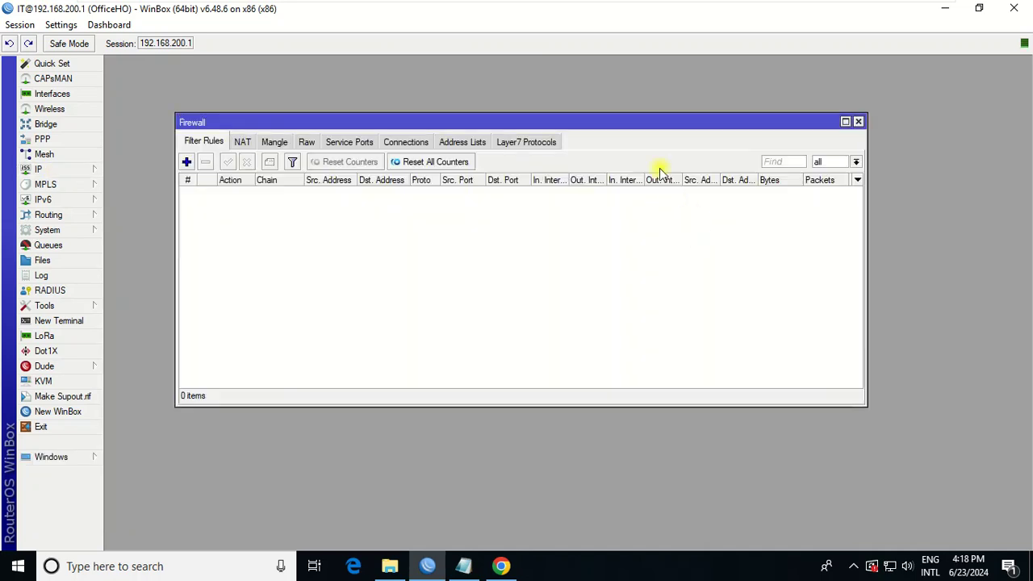
{"action": "left_click", "coordinate": [515, 145]}
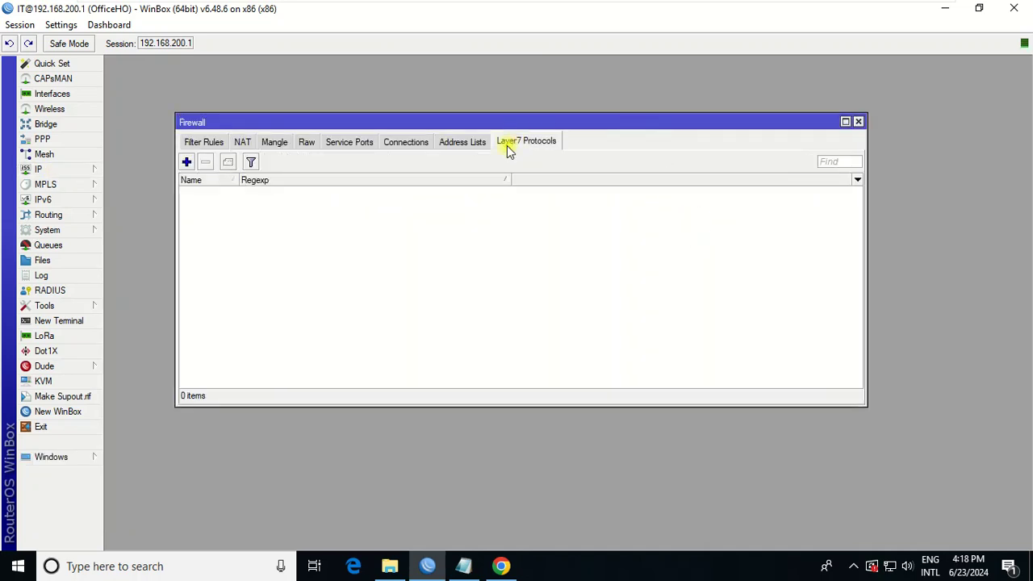
{"action": "left_click", "coordinate": [186, 162]}
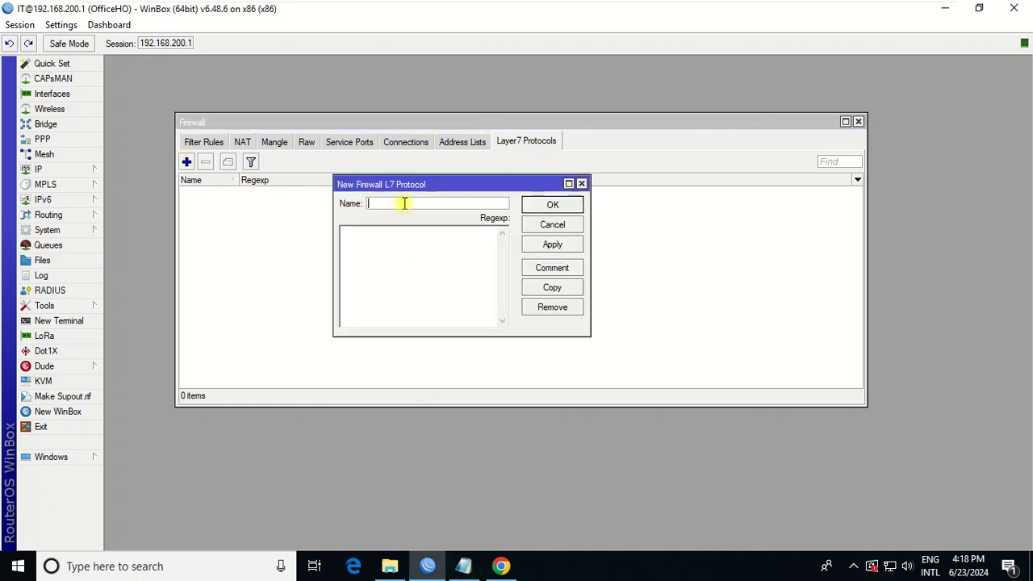
{"action": "type", "text": "Block Sites"}
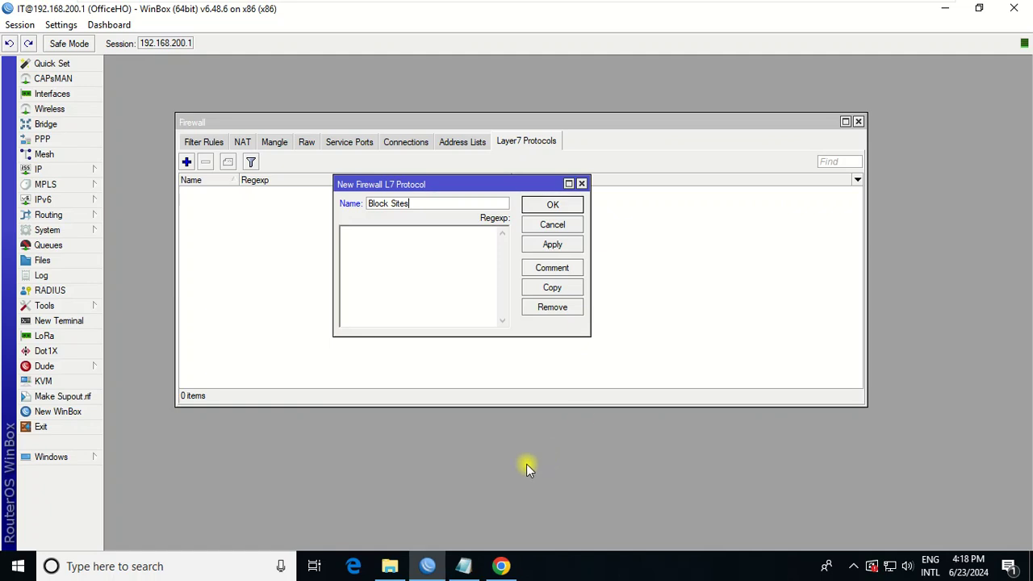
Step: Copy the regex ^.+(facebook|youtube|google|yahoo).*$ from Notepad into the clipboard, back in WinBox's Regexp box
{"action": "left_click", "coordinate": [464, 566]}
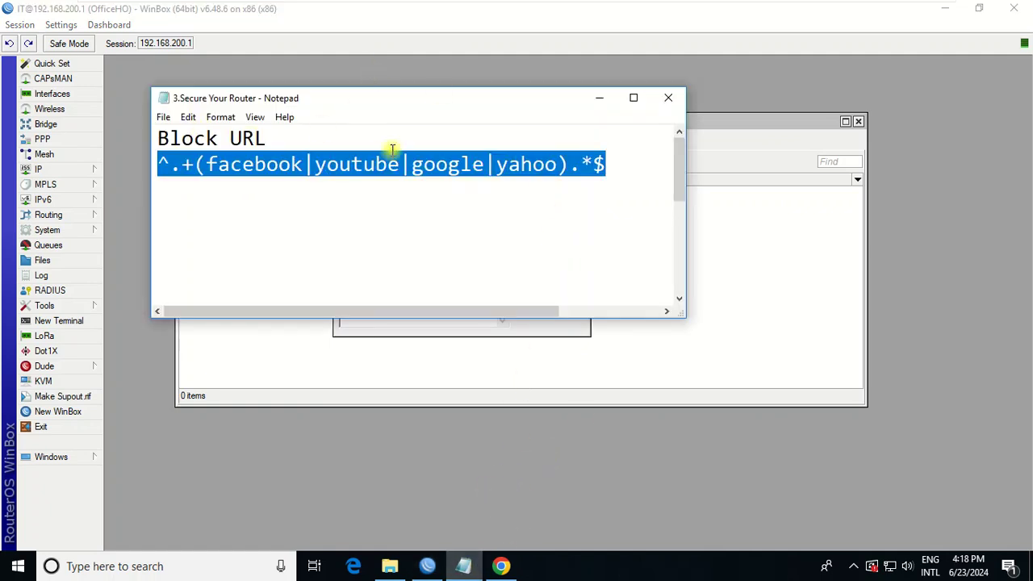
{"action": "left_click", "coordinate": [559, 165]}
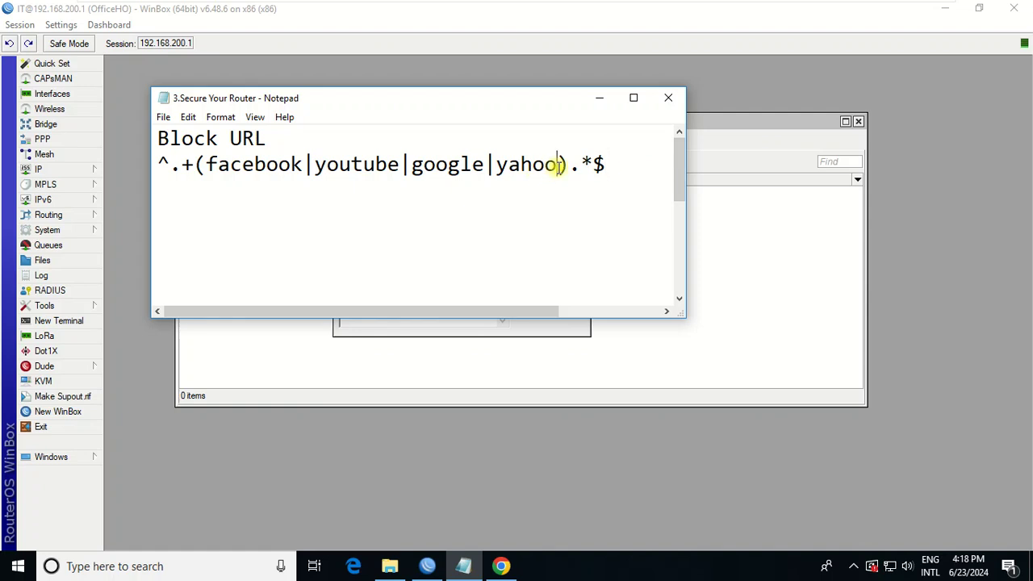
{"action": "left_click_drag", "start_coordinate": [604, 164], "coordinate": [118, 167]}
{"action": "right_click", "coordinate": [239, 166]}
{"action": "left_click", "coordinate": [287, 211]}
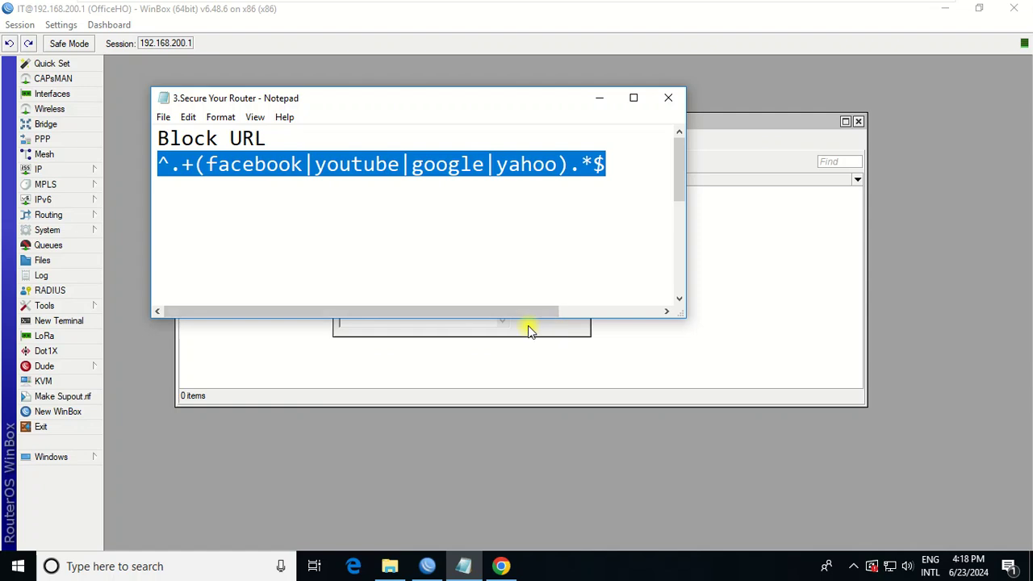
{"action": "left_click", "coordinate": [528, 326]}
{"action": "left_click", "coordinate": [391, 254]}
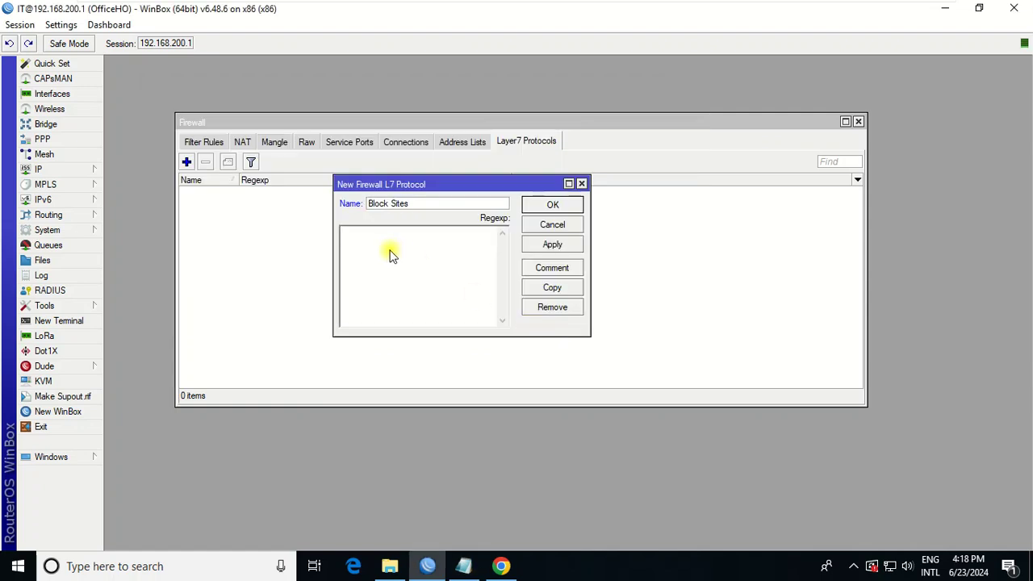
Step: Paste the regex, edit it to ^.+(facebook|youtube|google).*$, and save the Block Sites entry
{"action": "key", "text": "ctrl+v"}
{"action": "left_click", "coordinate": [365, 234]}
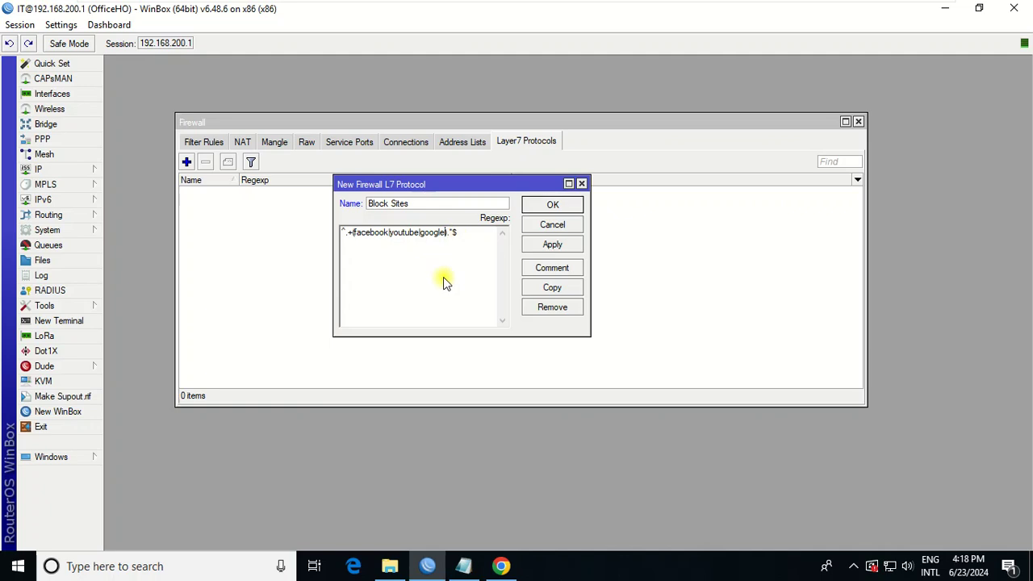
{"action": "left_click", "coordinate": [557, 249]}
{"action": "left_click", "coordinate": [553, 205]}
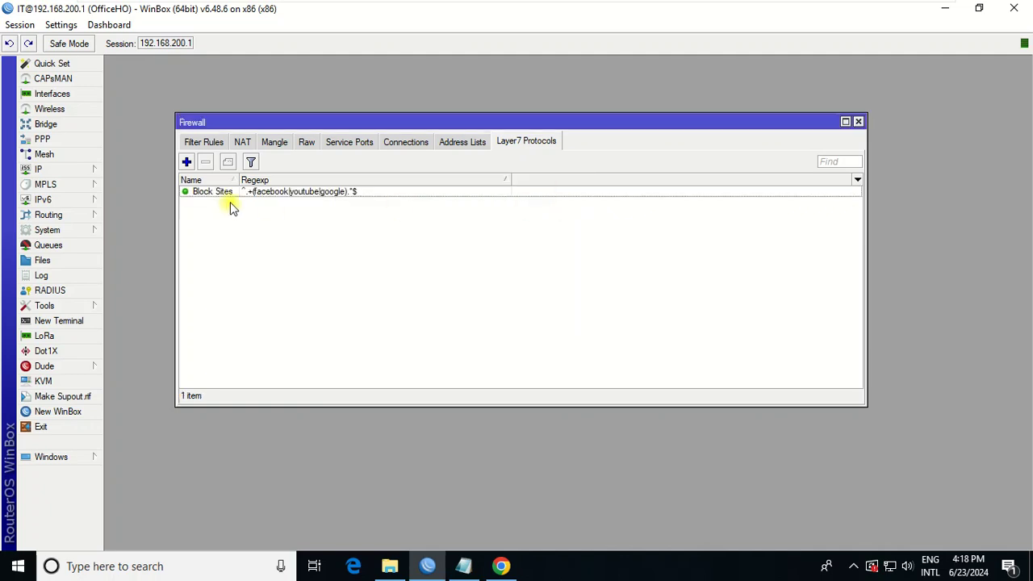
Step: Add a forward-chain filter rule matching the Block Sites Layer7 protocol
{"action": "left_click", "coordinate": [190, 144]}
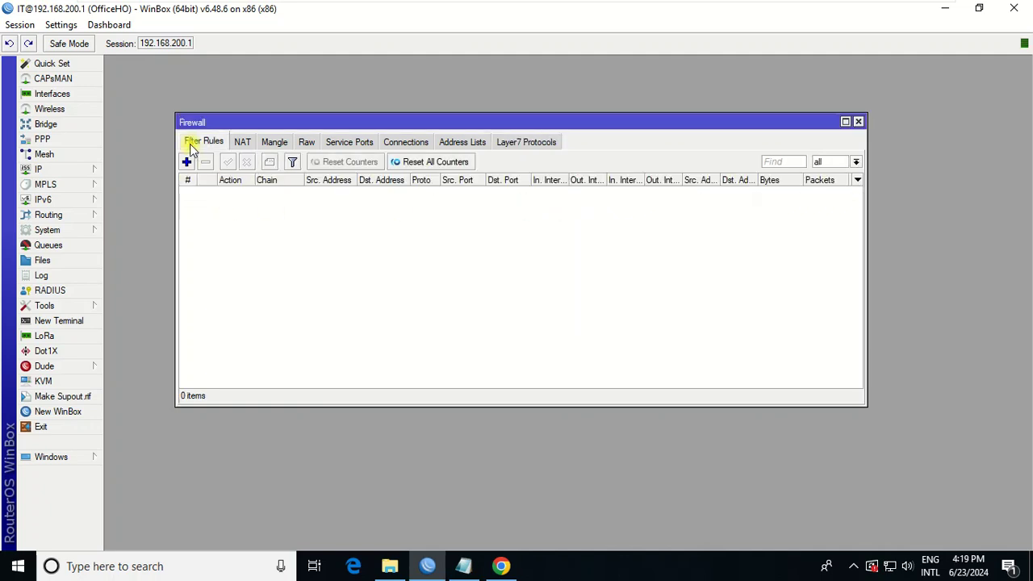
{"action": "left_click", "coordinate": [191, 164]}
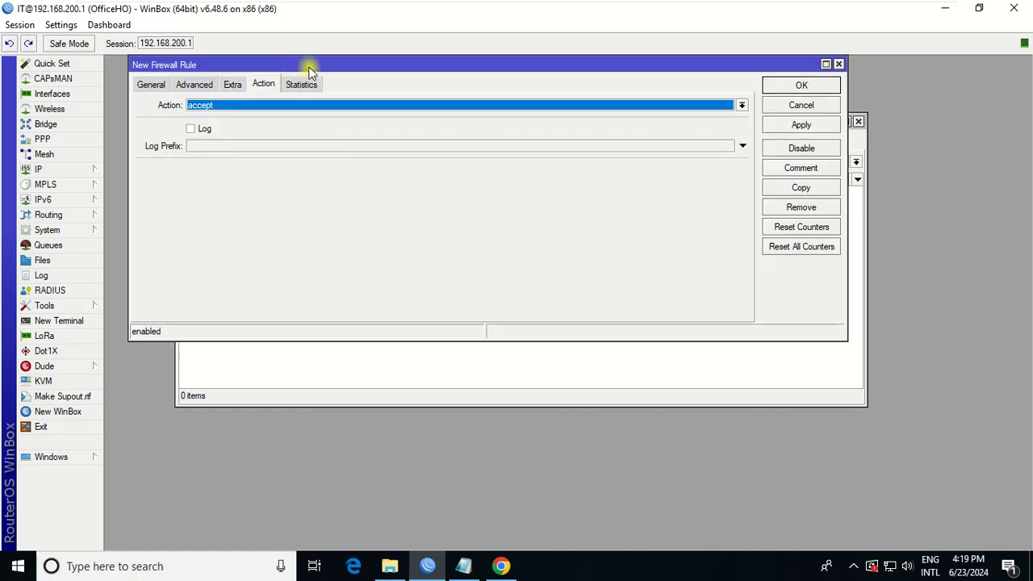
{"action": "left_click_drag", "start_coordinate": [382, 64], "coordinate": [453, 84]}
{"action": "left_click", "coordinate": [224, 100]}
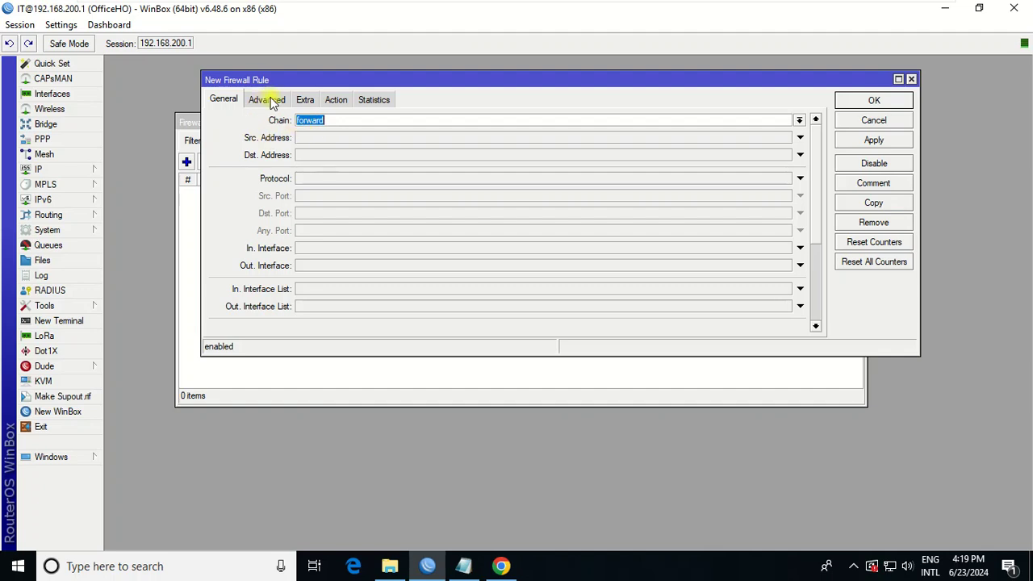
{"action": "left_click", "coordinate": [268, 99]}
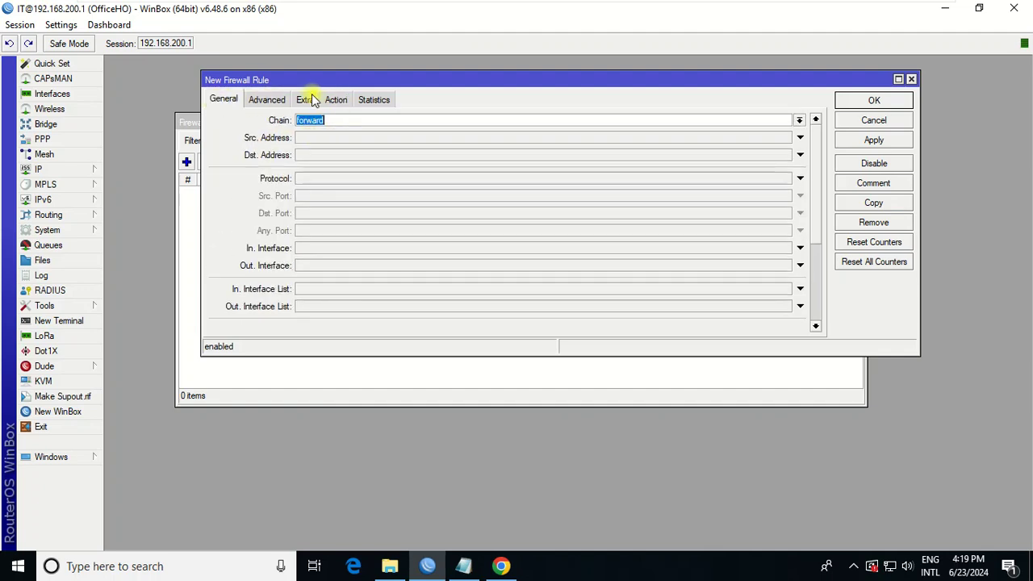
{"action": "left_click", "coordinate": [305, 97]}
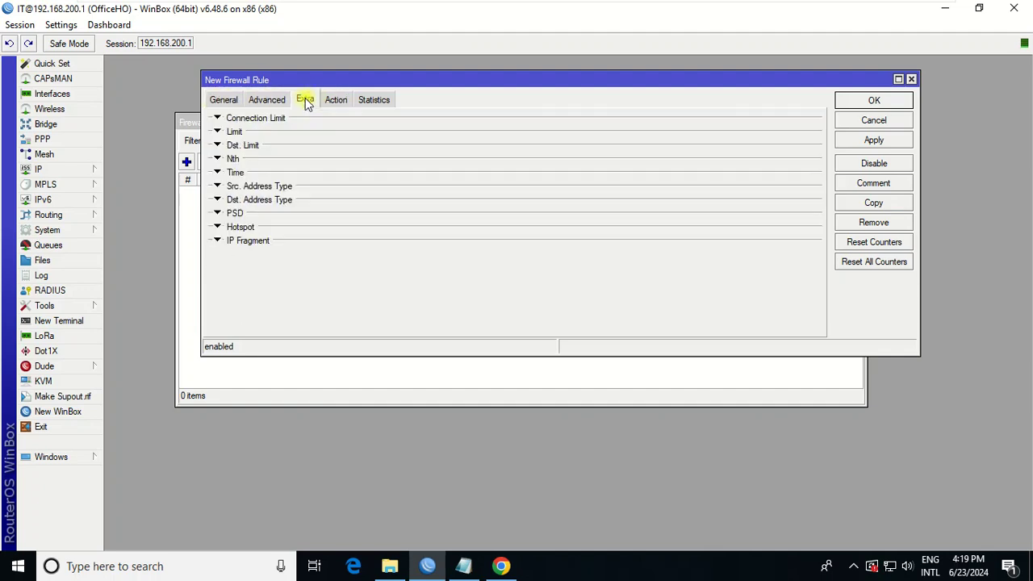
{"action": "left_click", "coordinate": [283, 99]}
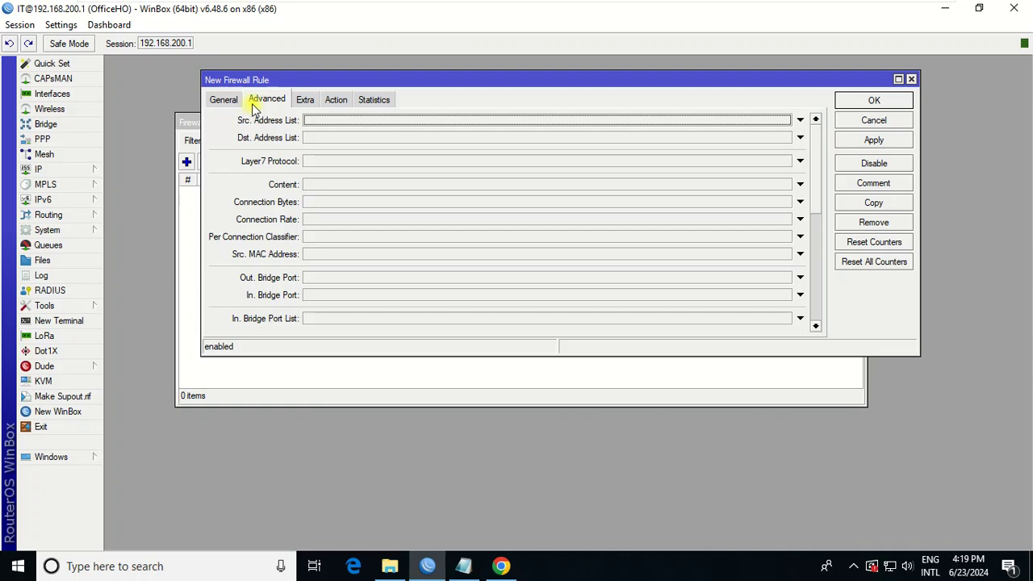
{"action": "left_click", "coordinate": [781, 164]}
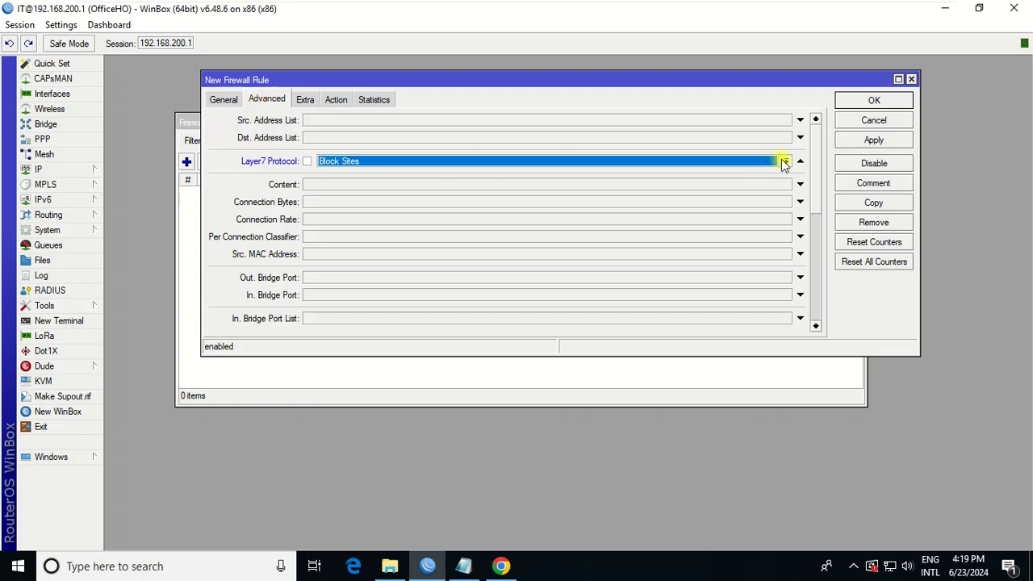
{"action": "left_click", "coordinate": [783, 164]}
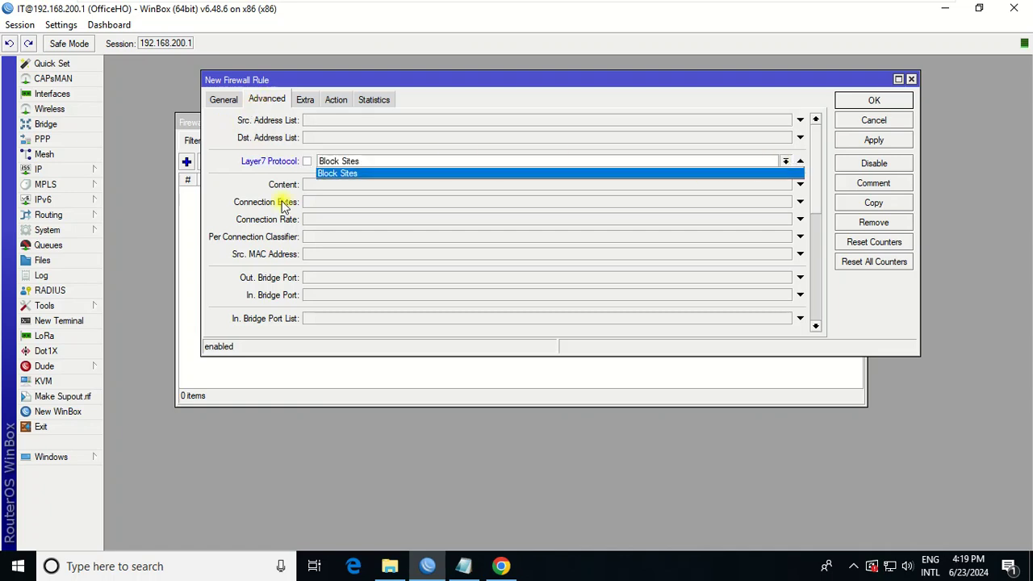
{"action": "left_click", "coordinate": [337, 174]}
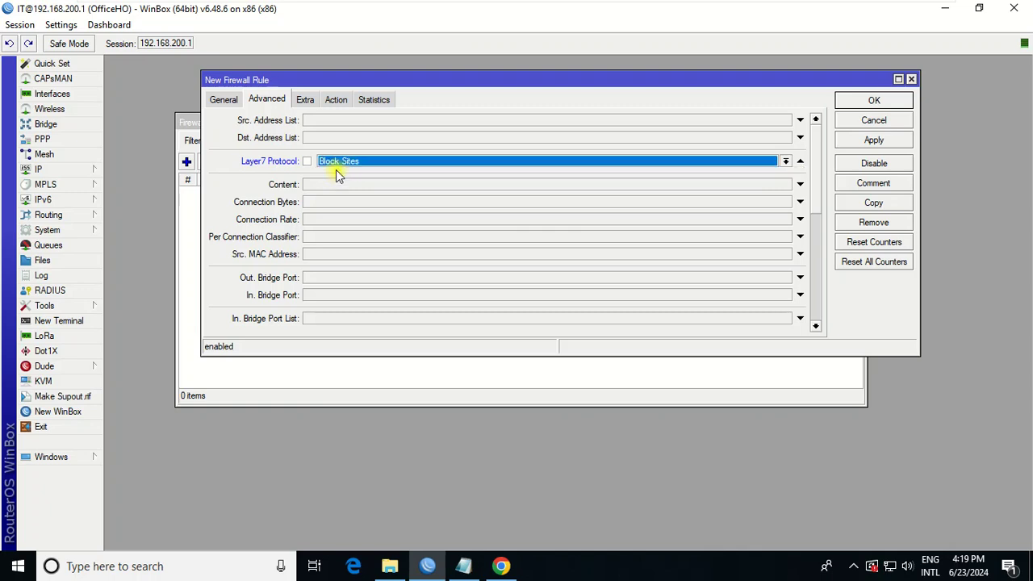
Step: Set the rule's action to drop and save the rule
{"action": "left_click", "coordinate": [339, 100]}
{"action": "left_click", "coordinate": [795, 120]}
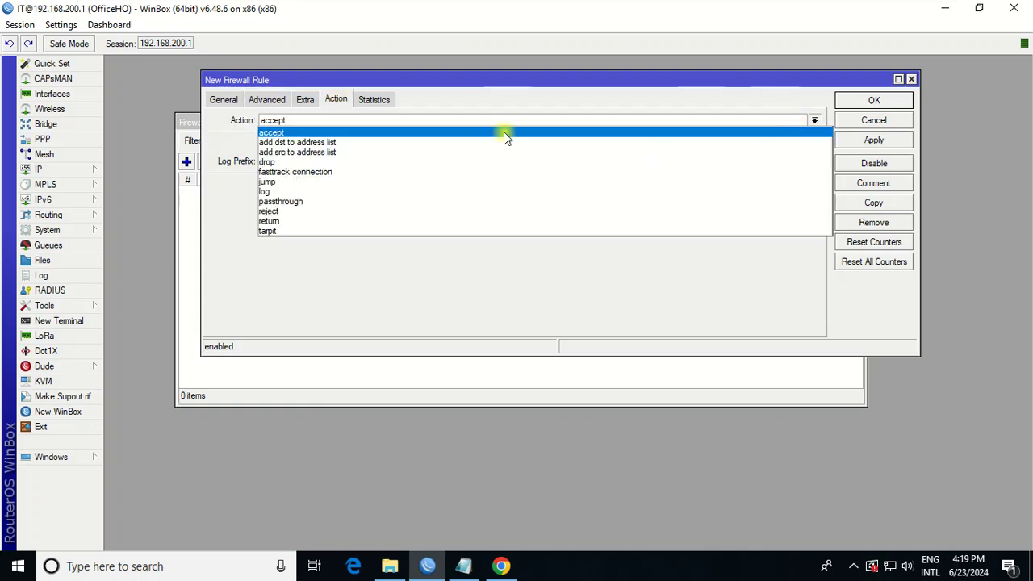
{"action": "left_click", "coordinate": [323, 160]}
{"action": "left_click", "coordinate": [888, 139]}
{"action": "left_click", "coordinate": [884, 101]}
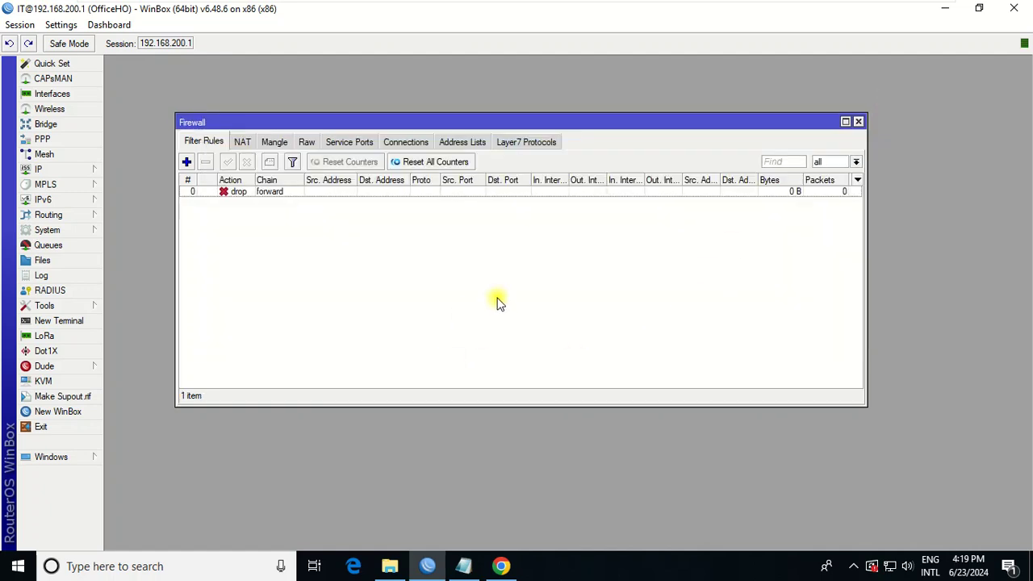
{"action": "left_click", "coordinate": [501, 566]}
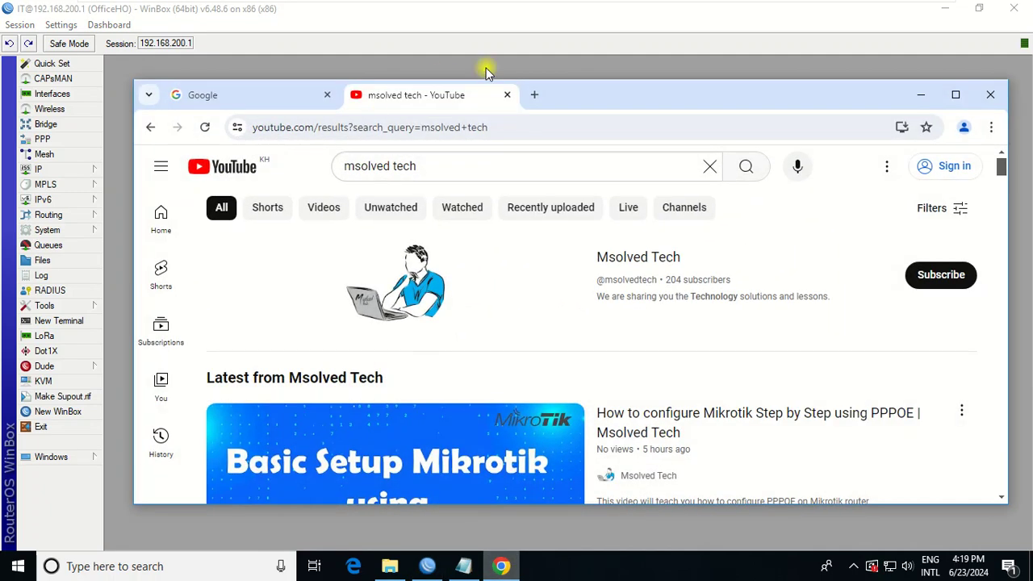
Step: Test the block by reloading google.com and youtube.com, then open an empty third tab
{"action": "left_click", "coordinate": [279, 95]}
{"action": "left_click", "coordinate": [366, 127]}
{"action": "key", "text": "Return"}
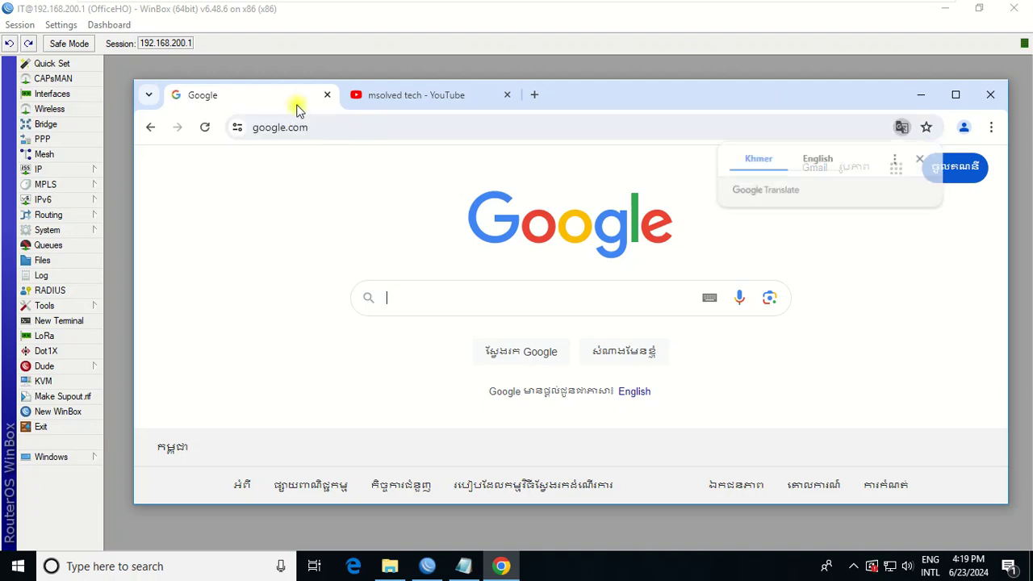
{"action": "key", "text": "ctrl+Tab"}
{"action": "left_click", "coordinate": [376, 129]}
{"action": "type", "text": "yout"}
{"action": "key", "text": "Return"}
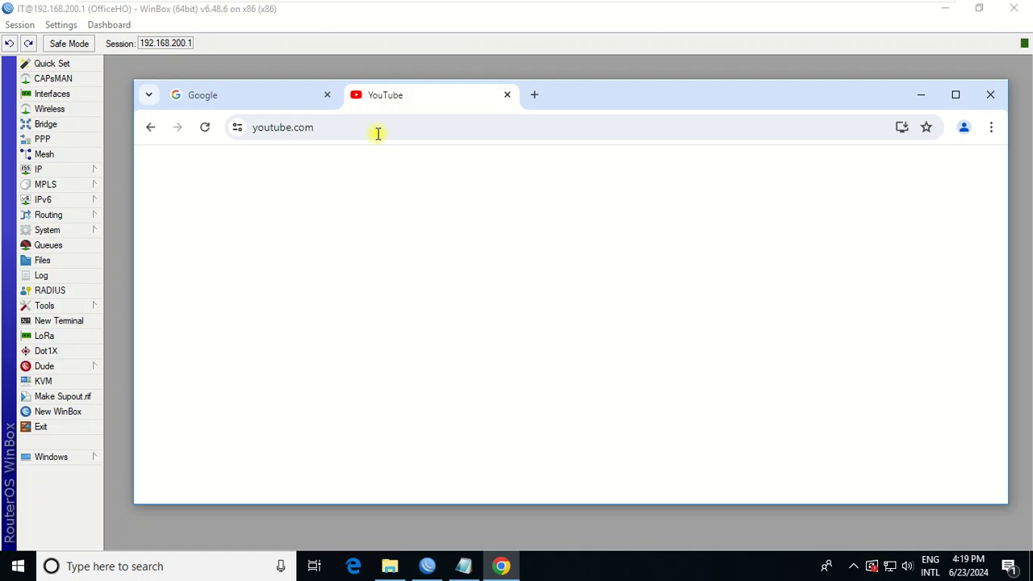
{"action": "left_click_drag", "start_coordinate": [647, 95], "coordinate": [600, 66]}
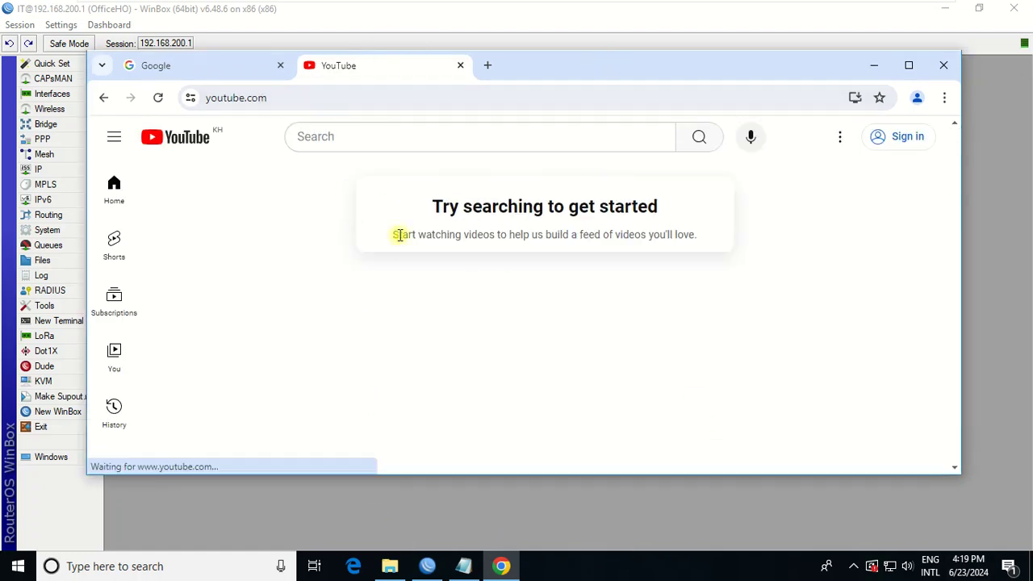
{"action": "left_click", "coordinate": [487, 66]}
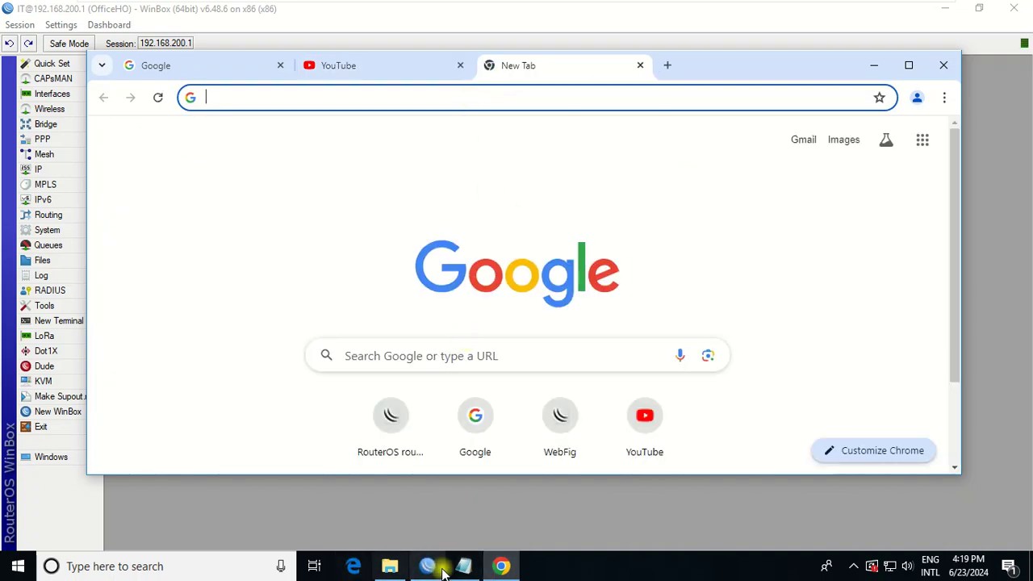
{"action": "left_click", "coordinate": [421, 557]}
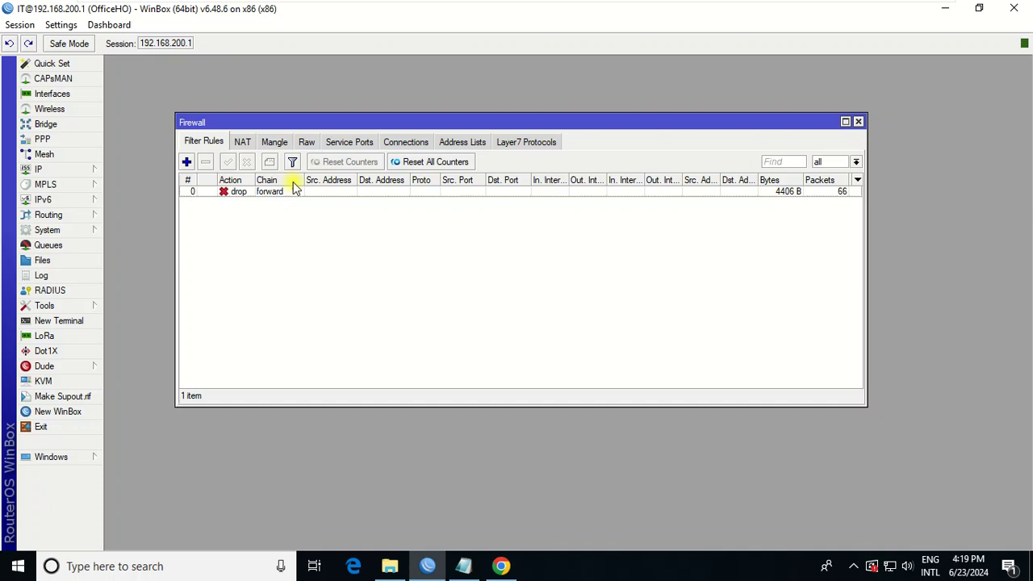
{"action": "left_click", "coordinate": [526, 141]}
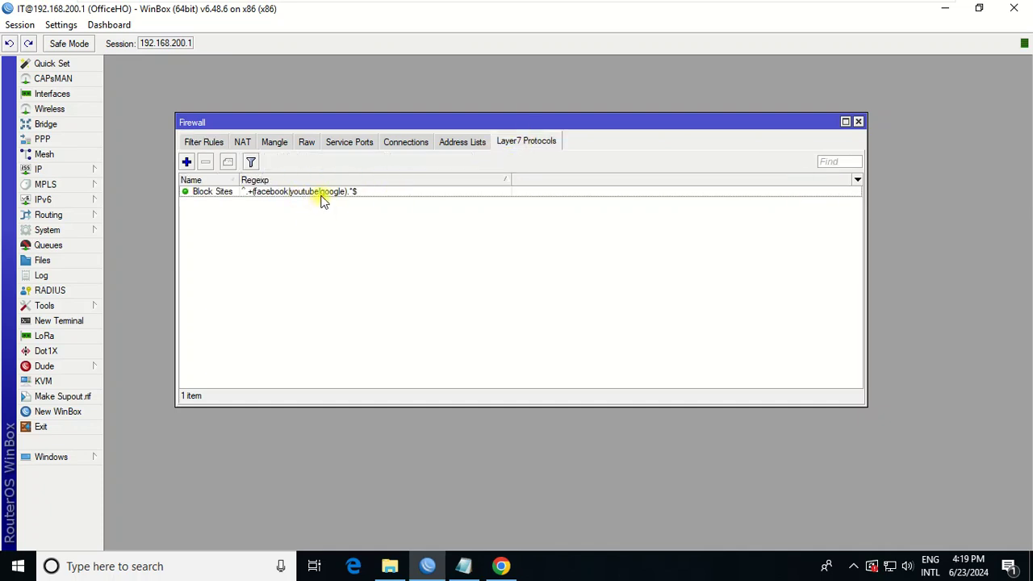
{"action": "double_click", "coordinate": [321, 196]}
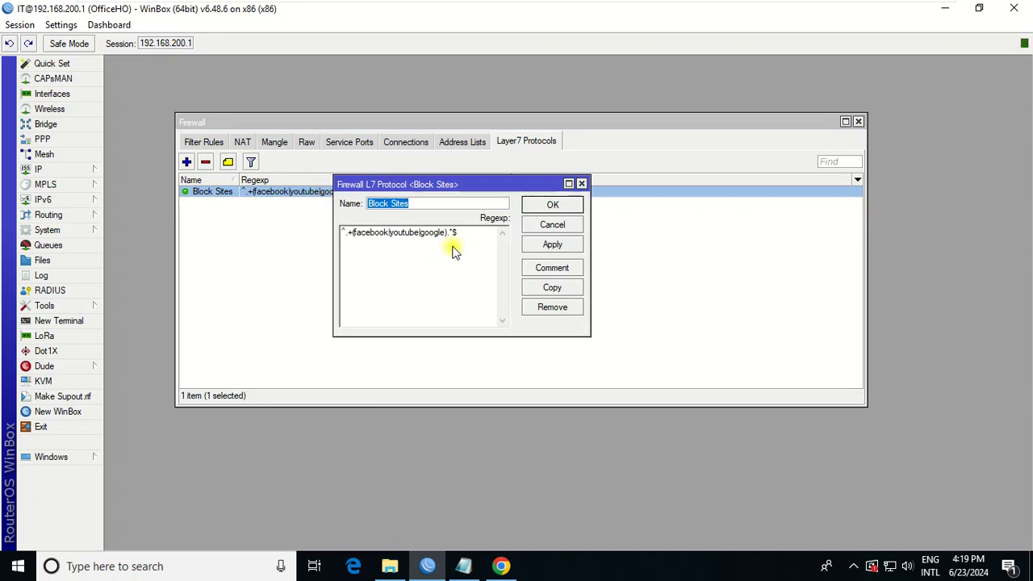
{"action": "left_click", "coordinate": [582, 184]}
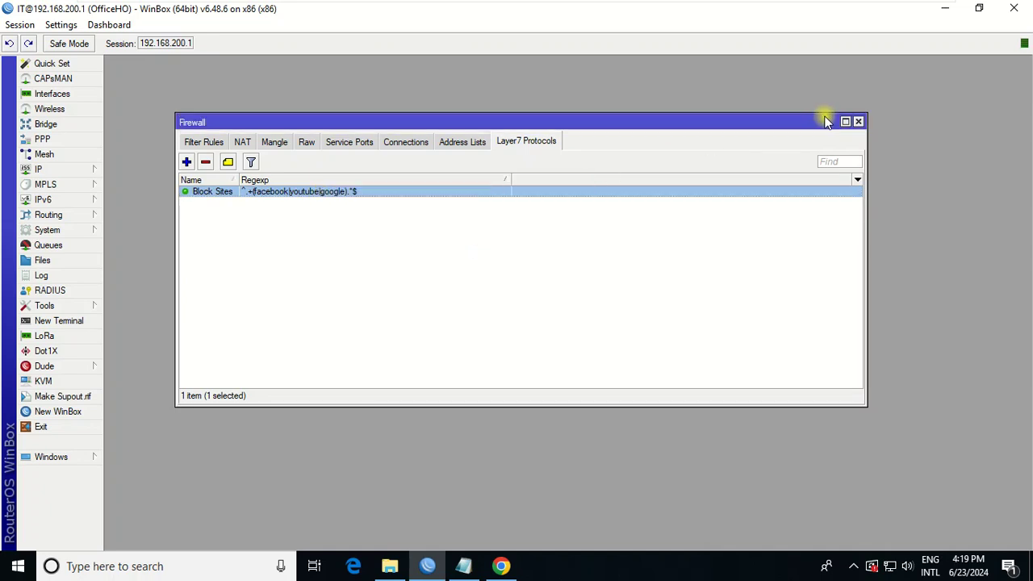
{"action": "left_click", "coordinate": [207, 146]}
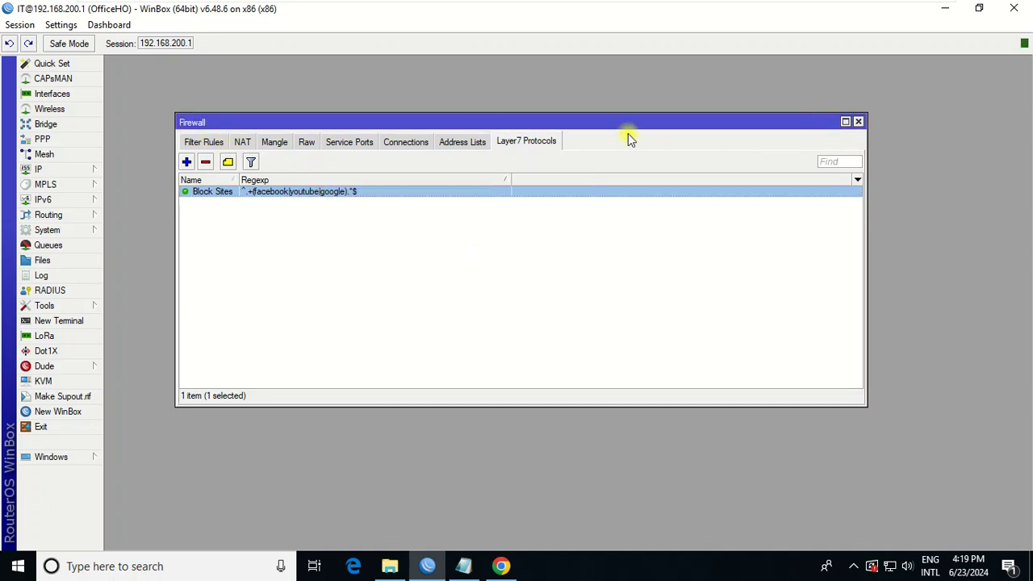
Step: Close the Google and YouTube tabs and load google.com afresh
{"action": "left_click", "coordinate": [501, 566]}
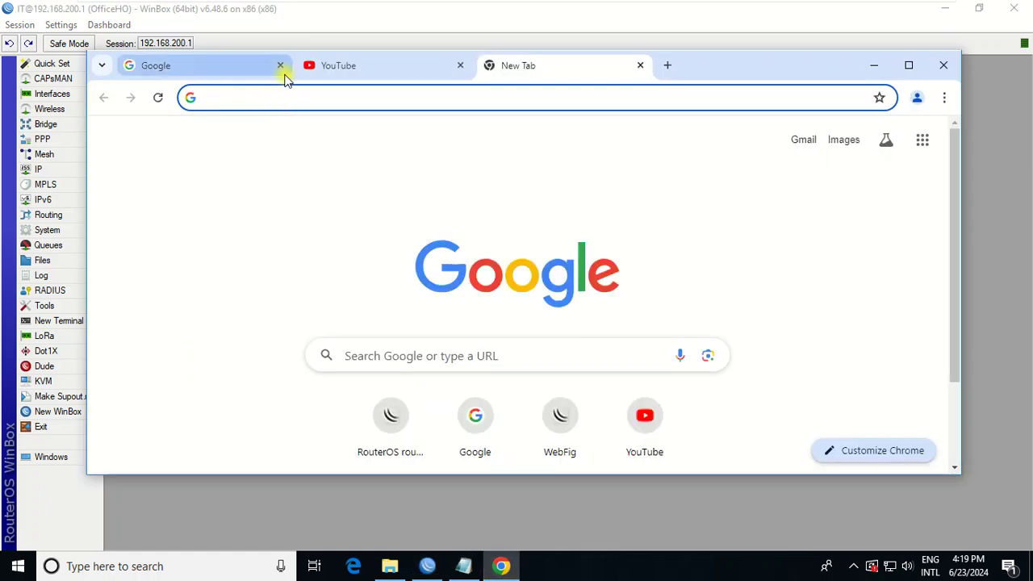
{"action": "left_click", "coordinate": [279, 67]}
{"action": "left_click", "coordinate": [279, 67]}
{"action": "left_click", "coordinate": [267, 97]}
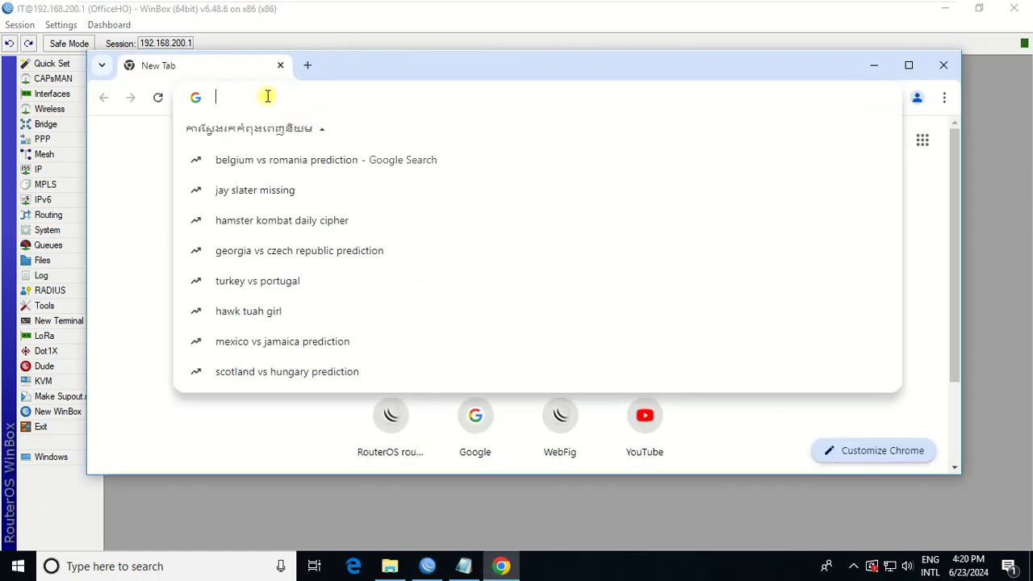
{"action": "type", "text": "go"}
{"action": "key", "text": "Return"}
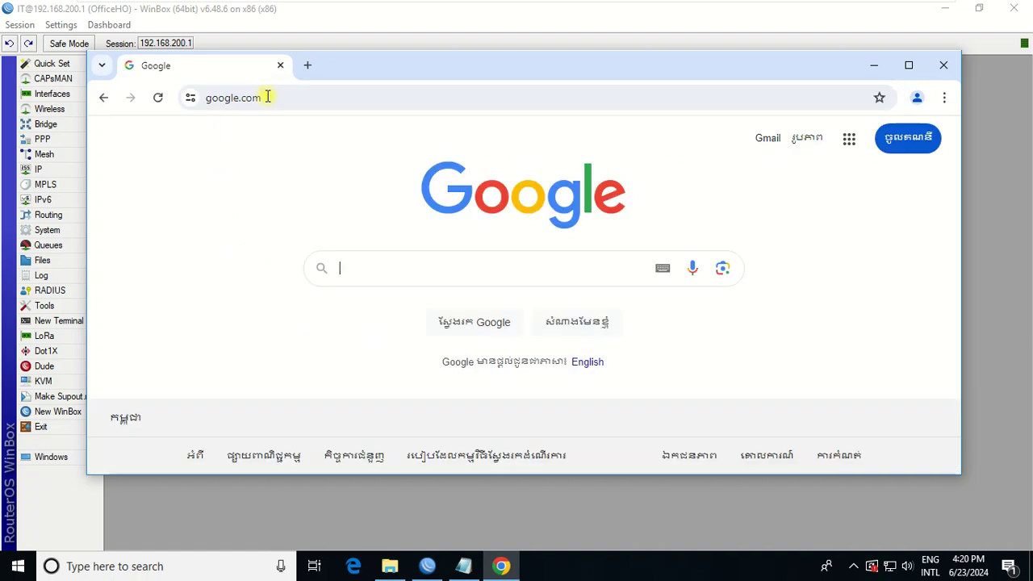
Step: Load youtube.com in a new tab
{"action": "left_click", "coordinate": [312, 70]}
{"action": "type", "text": "y"}
{"action": "key", "text": "BackSpace"}
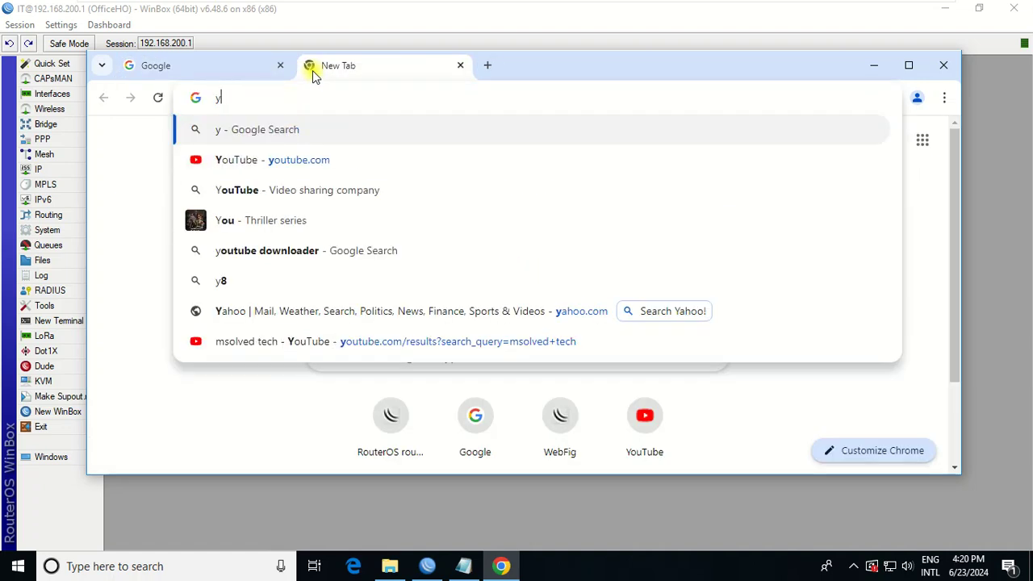
{"action": "type", "text": "o"}
{"action": "key", "text": "BackSpace"}
{"action": "key", "text": "BackSpace"}
{"action": "type", "text": "you"}
{"action": "key", "text": "Return"}
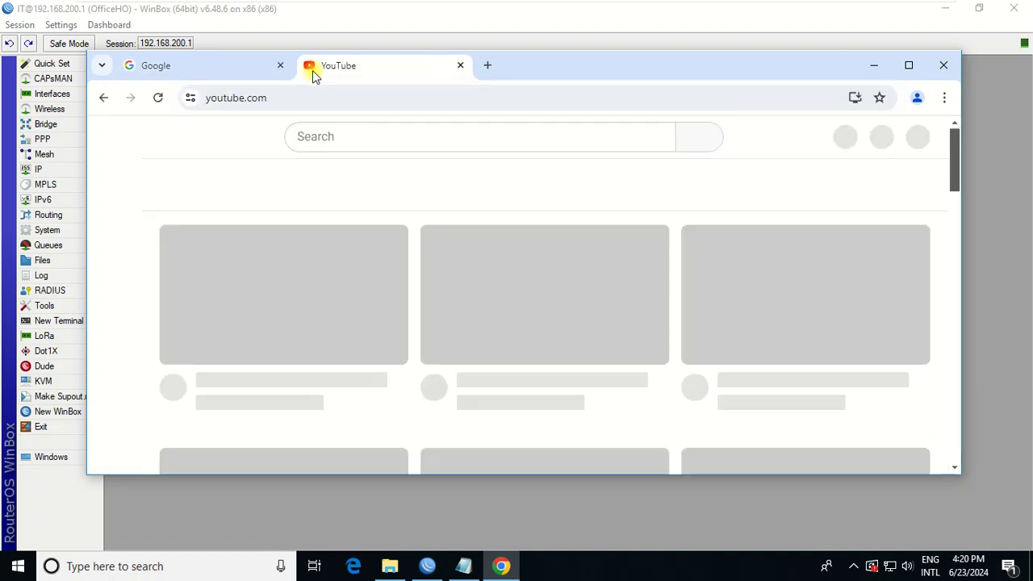
Step: Try facebook.com in another new tab and return to the firewall window
{"action": "left_click", "coordinate": [487, 67]}
{"action": "type", "text": "face"}
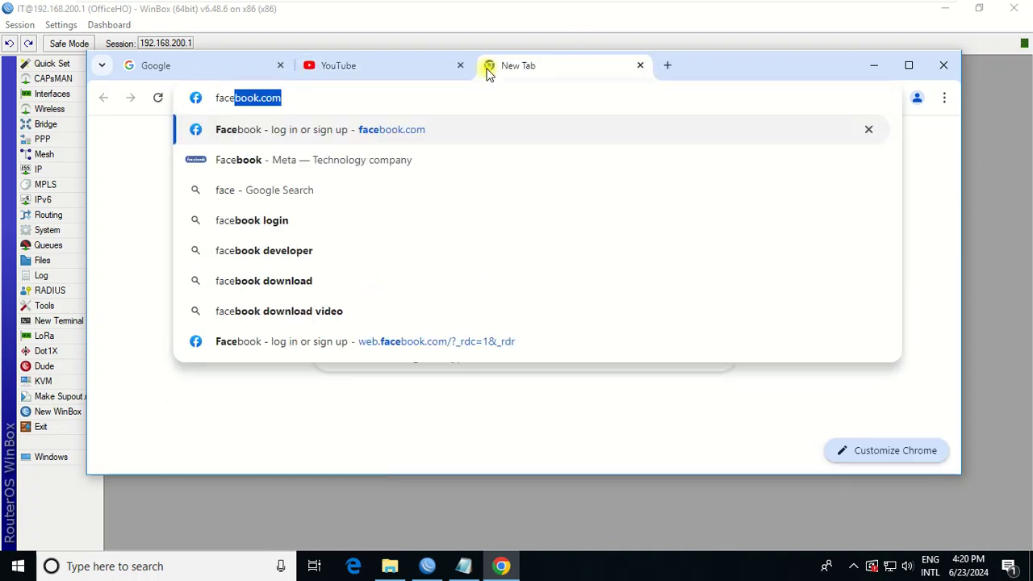
{"action": "key", "text": "Return"}
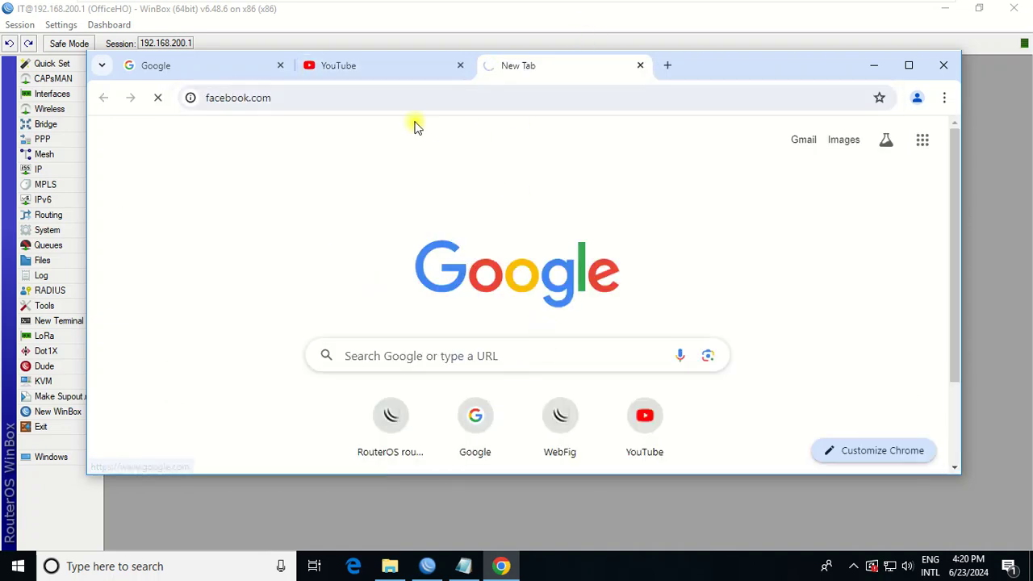
{"action": "left_click", "coordinate": [340, 98]}
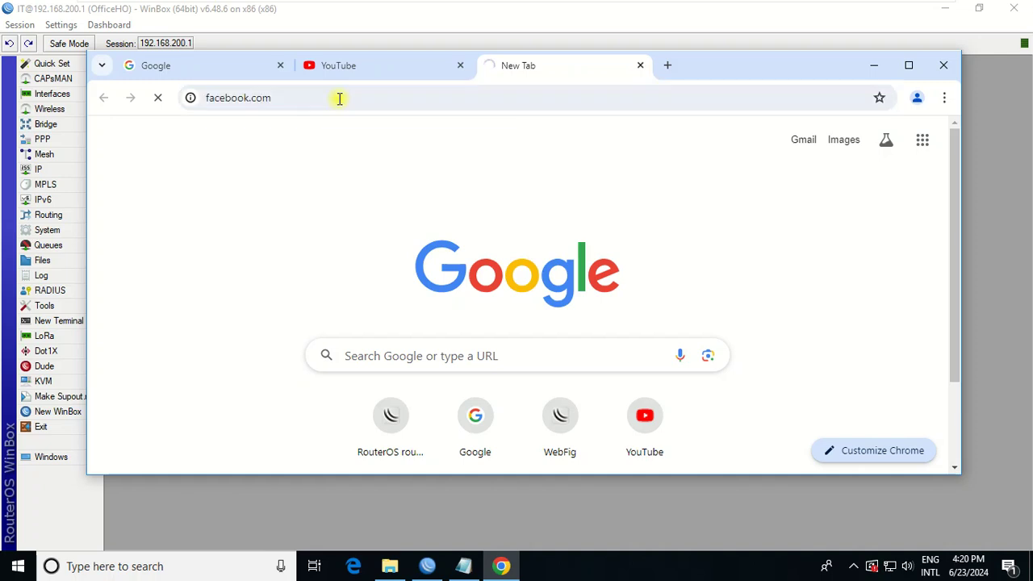
{"action": "left_click", "coordinate": [422, 570]}
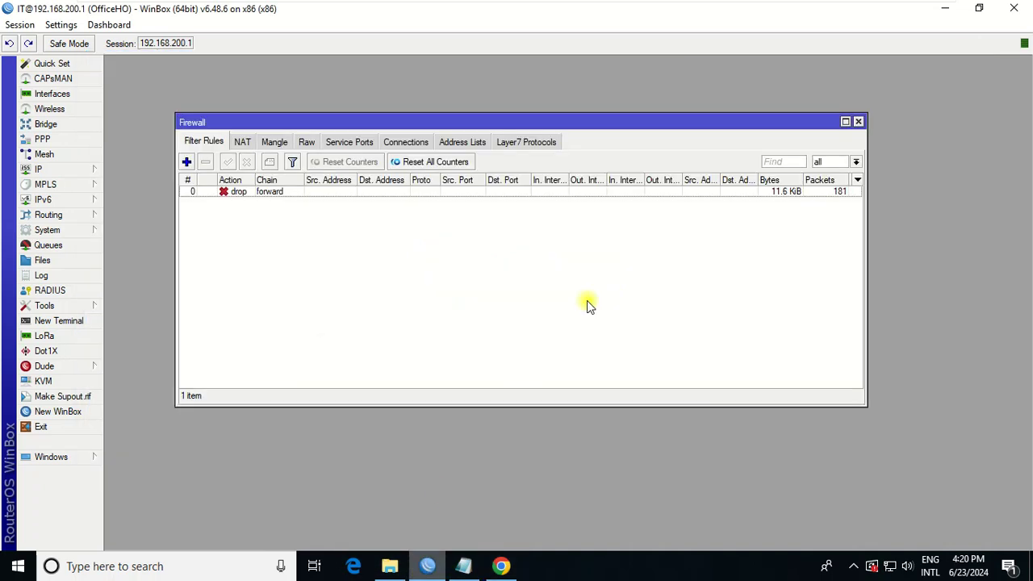
Step: Reopen the Block Sites protocol and review its regexp ^.+(facebook|youtube|google).*$
{"action": "left_click", "coordinate": [517, 142]}
{"action": "double_click", "coordinate": [274, 196]}
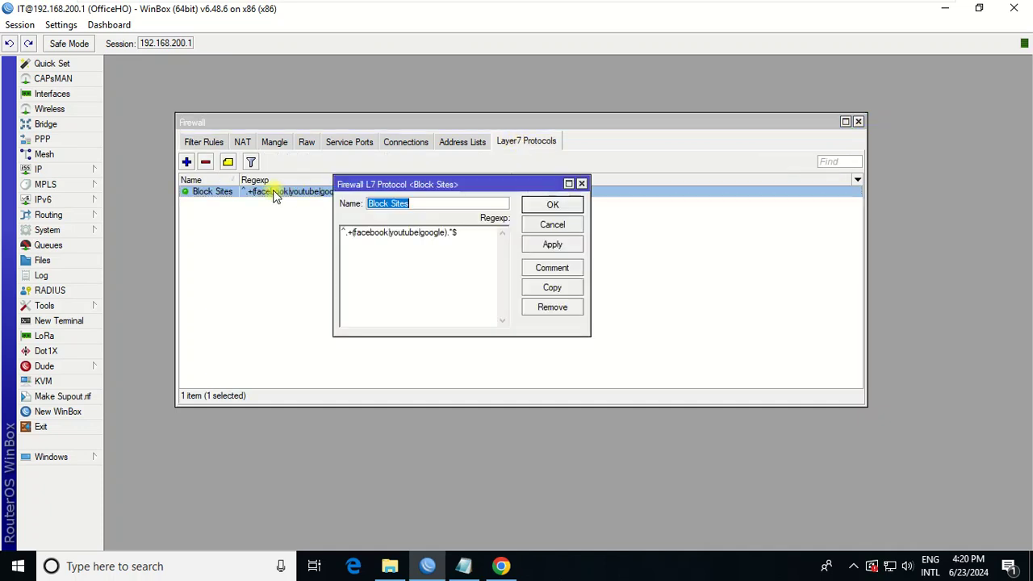
{"action": "left_click", "coordinate": [359, 234]}
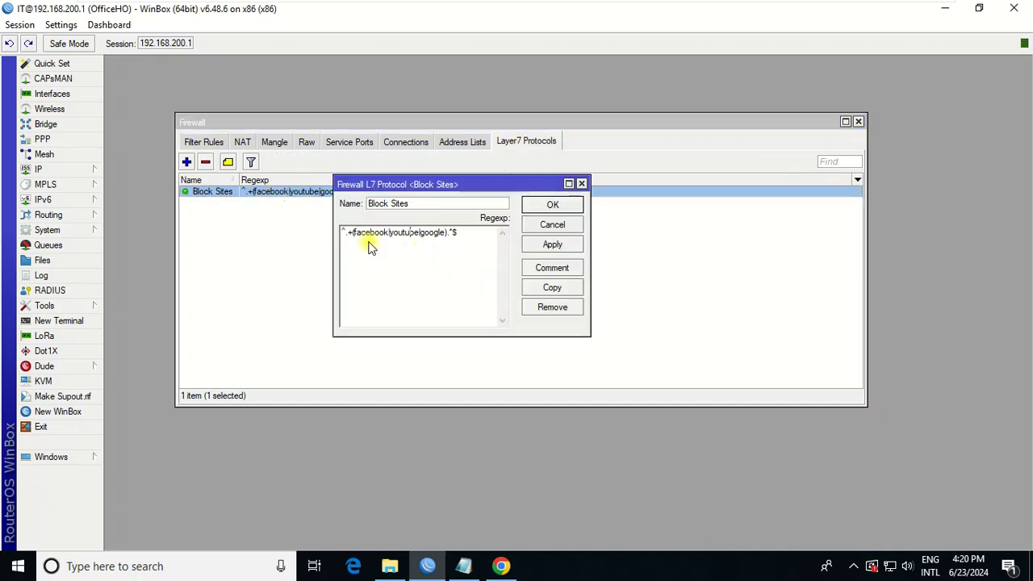
{"action": "double_click", "coordinate": [415, 234]}
{"action": "left_click", "coordinate": [439, 236]}
{"action": "left_click", "coordinate": [457, 236]}
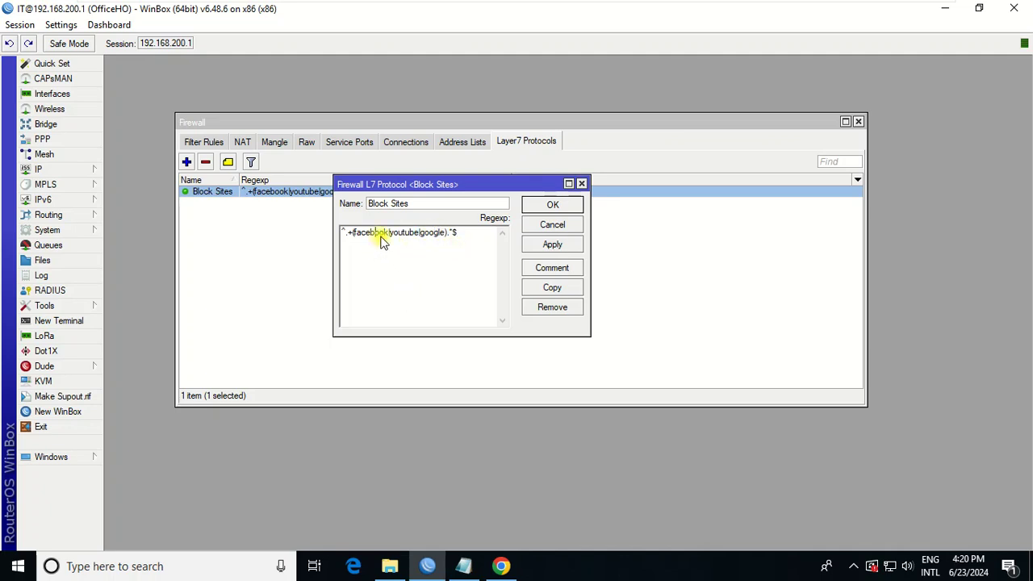
{"action": "left_click", "coordinate": [502, 566]}
Step: Search YouTube for 'msolved tech' and reload google.com to test access
{"action": "left_click", "coordinate": [347, 73]}
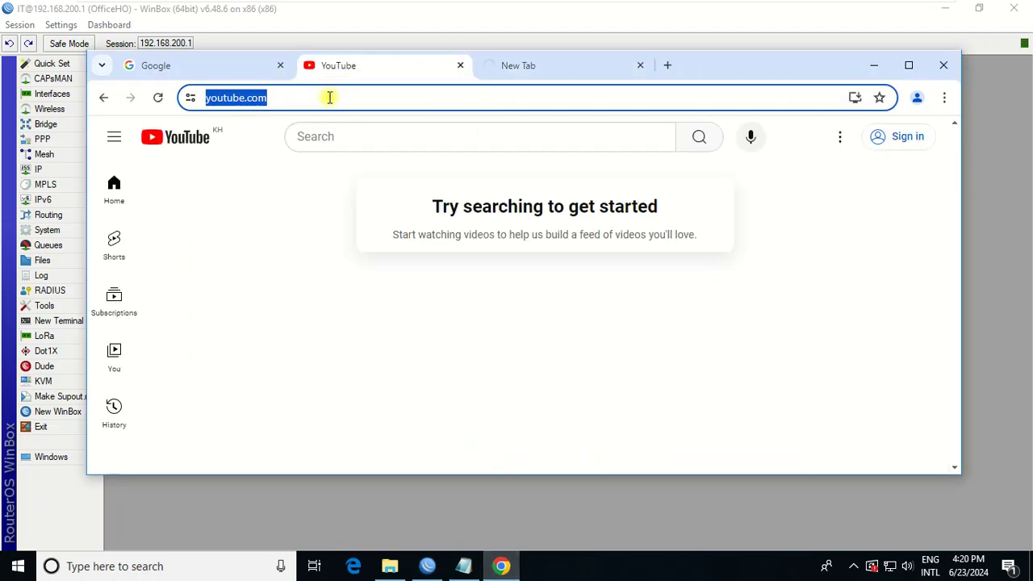
{"action": "left_click", "coordinate": [439, 136]}
{"action": "type", "text": "msovle"}
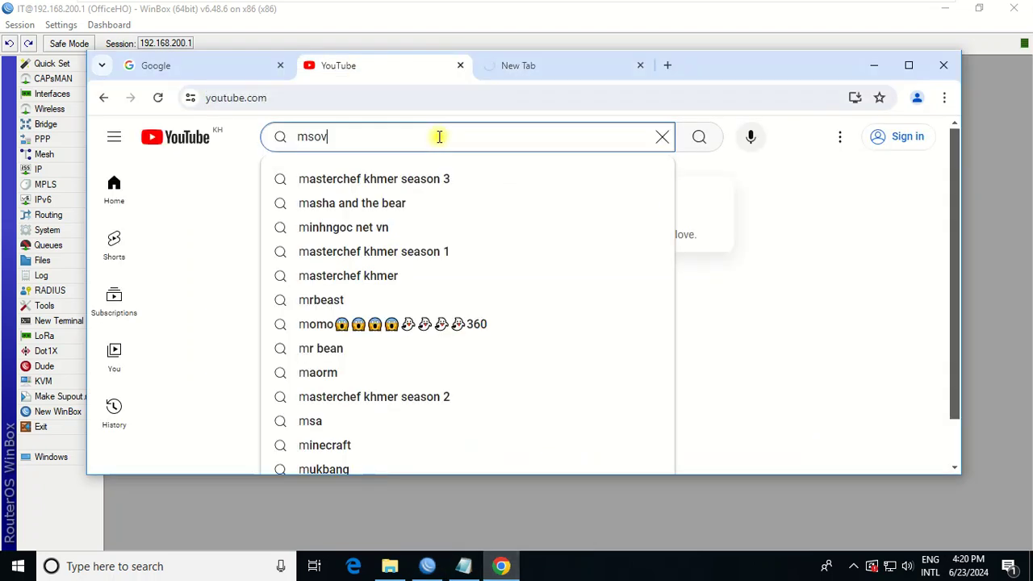
{"action": "key", "text": "Down"}
{"action": "key", "text": "Return"}
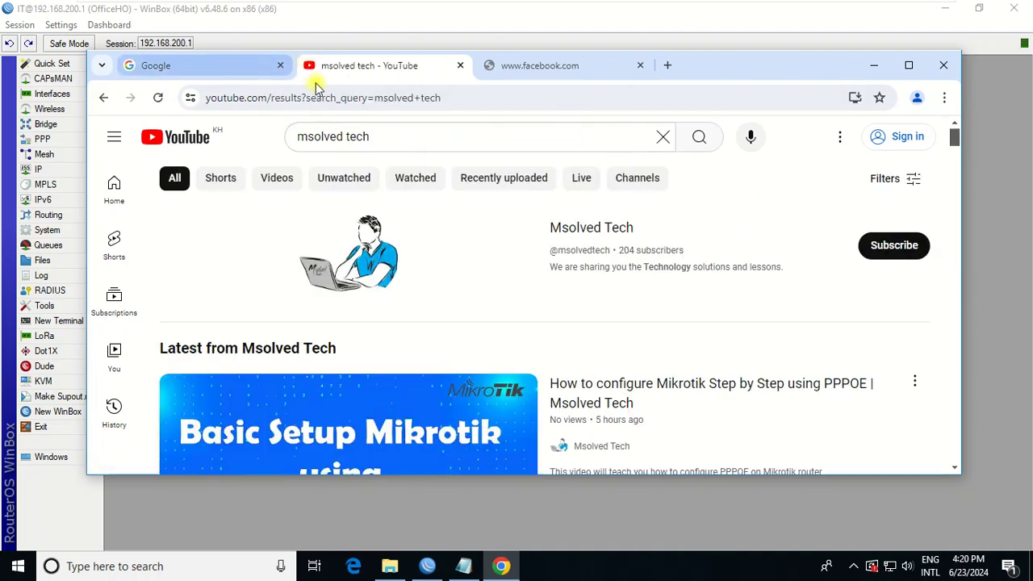
{"action": "left_click", "coordinate": [266, 67]}
{"action": "left_click", "coordinate": [319, 100]}
{"action": "key", "text": "Return"}
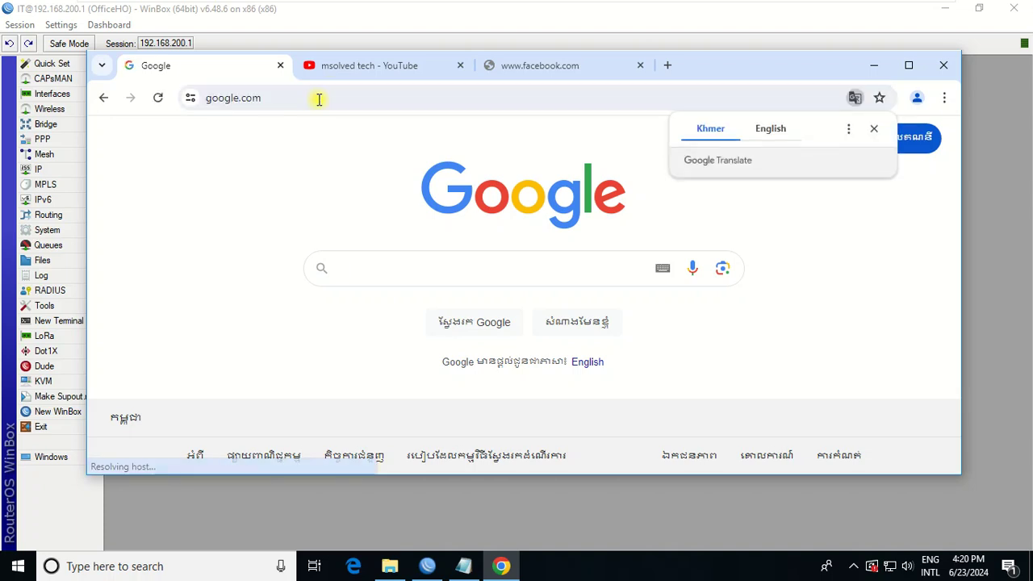
Step: Delete all-time browsing data from Chrome's history settings and close Chrome
{"action": "left_click", "coordinate": [946, 98]}
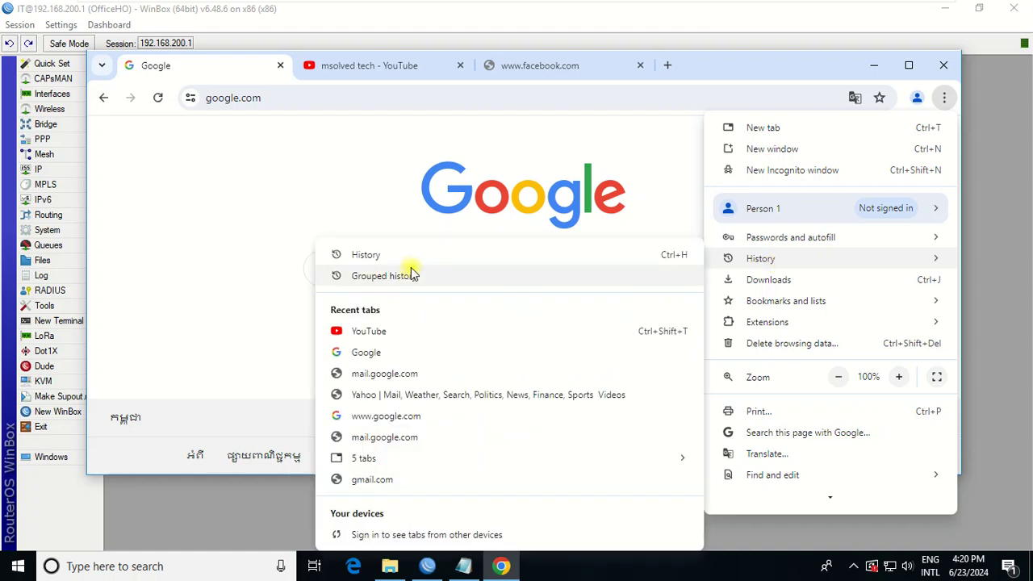
{"action": "left_click", "coordinate": [399, 254]}
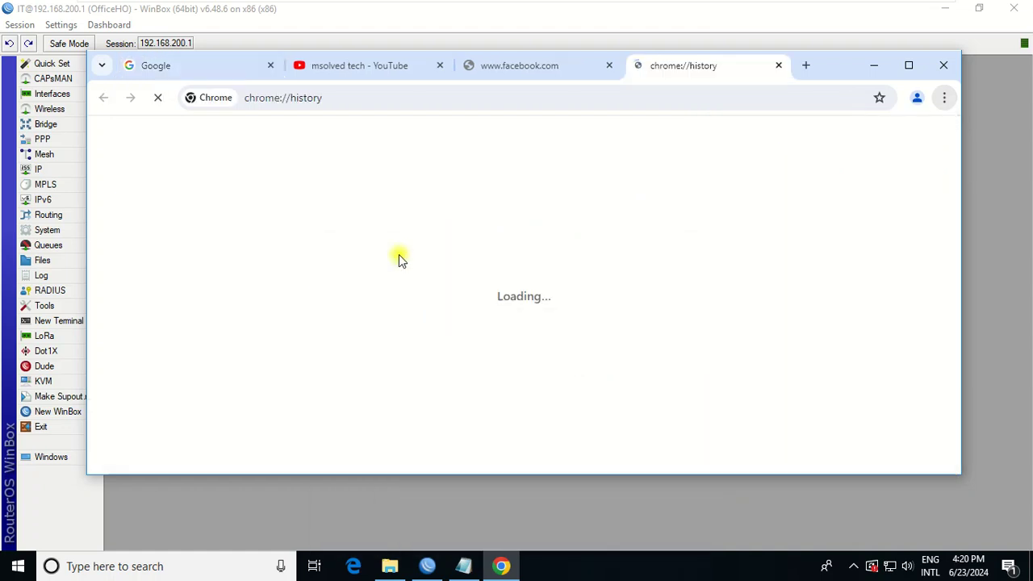
{"action": "left_click", "coordinate": [192, 242]}
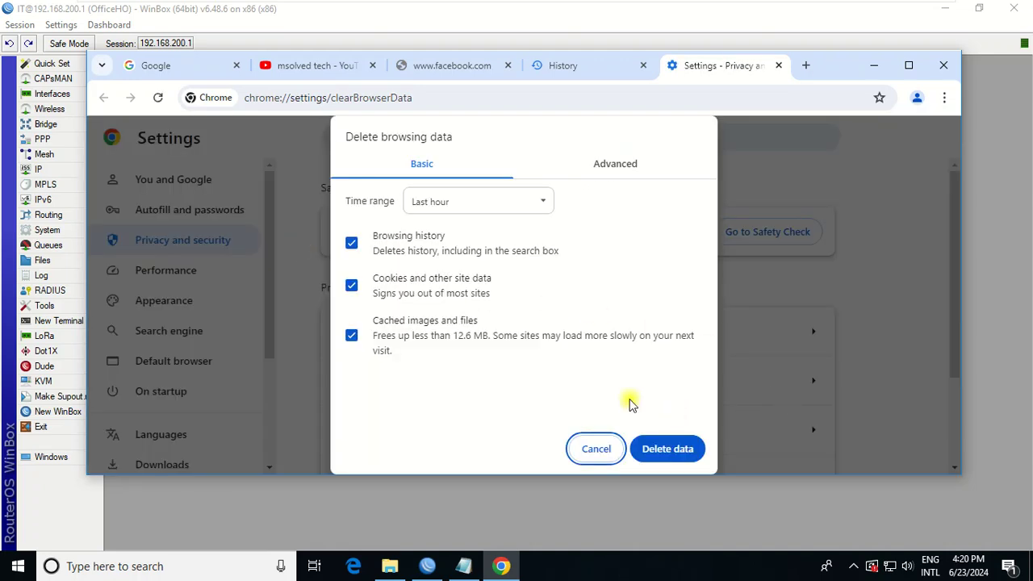
{"action": "left_click", "coordinate": [542, 202]}
{"action": "key", "text": "Return"}
{"action": "left_click", "coordinate": [666, 448]}
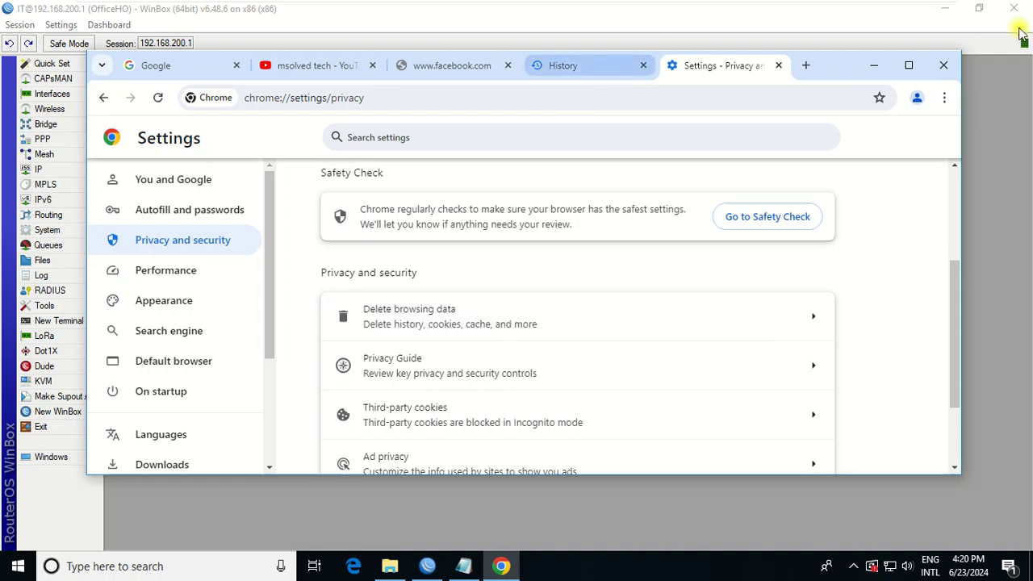
{"action": "left_click", "coordinate": [944, 65]}
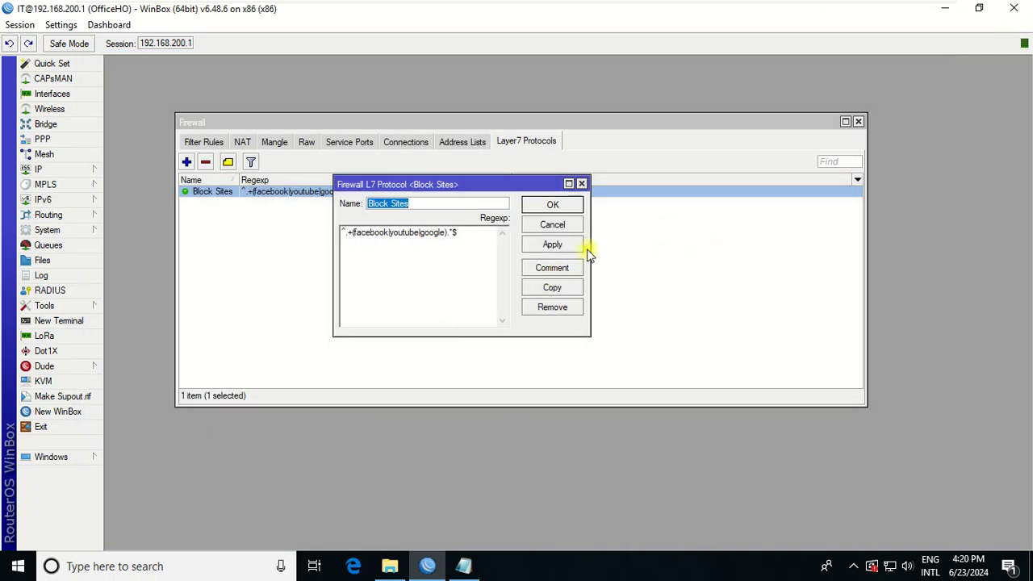
Step: Close the Block Sites protocol, open the drop filter rule's settings, and minimize WinBox
{"action": "left_click", "coordinate": [244, 133]}
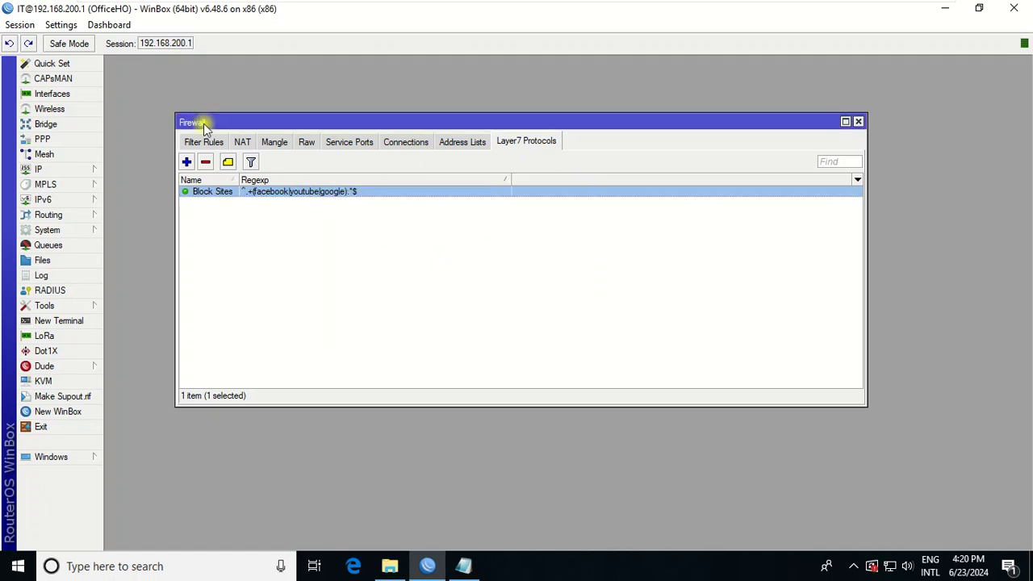
{"action": "left_click", "coordinate": [207, 142]}
{"action": "double_click", "coordinate": [253, 193]}
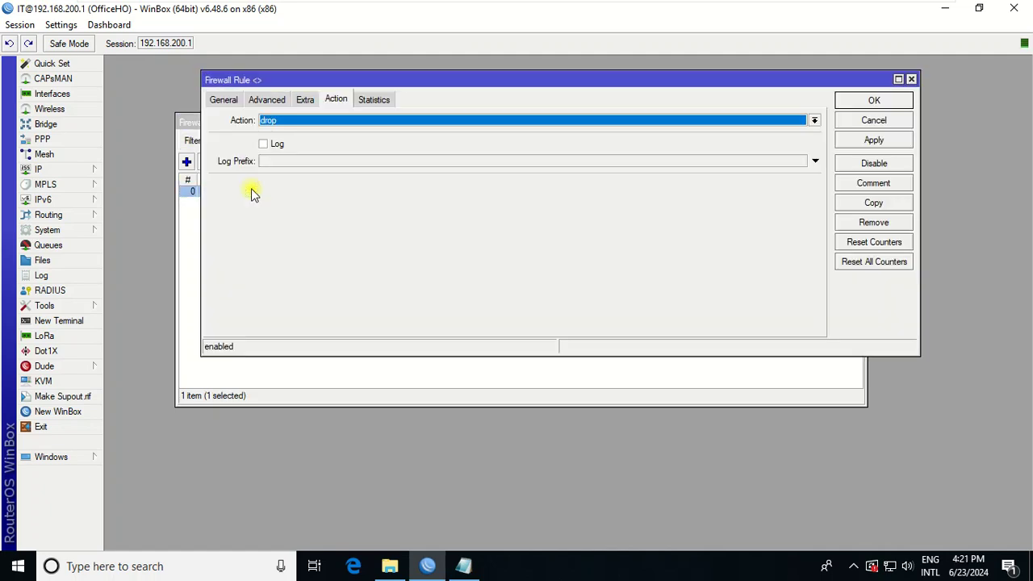
{"action": "left_click", "coordinate": [941, 11]}
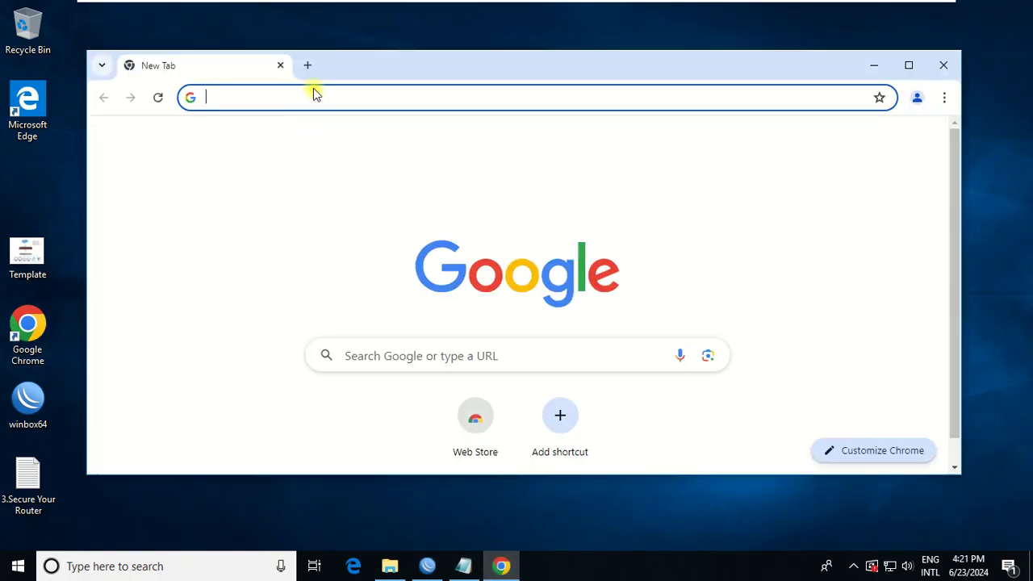
Step: Load google.com and youtube.com in two Chrome tabs
{"action": "type", "text": "googl"}
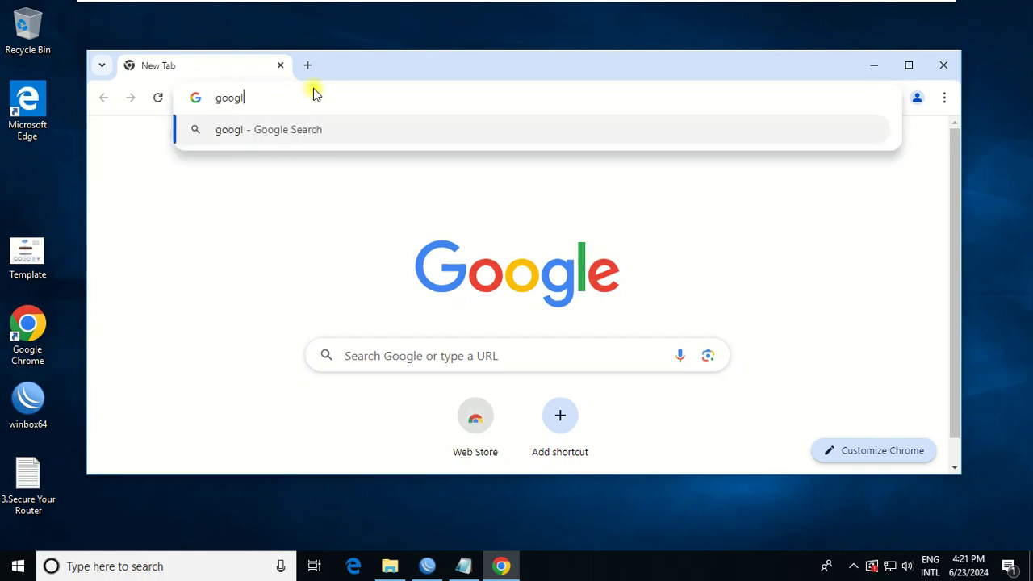
{"action": "type", "text": "e.com"}
{"action": "key", "text": "Return"}
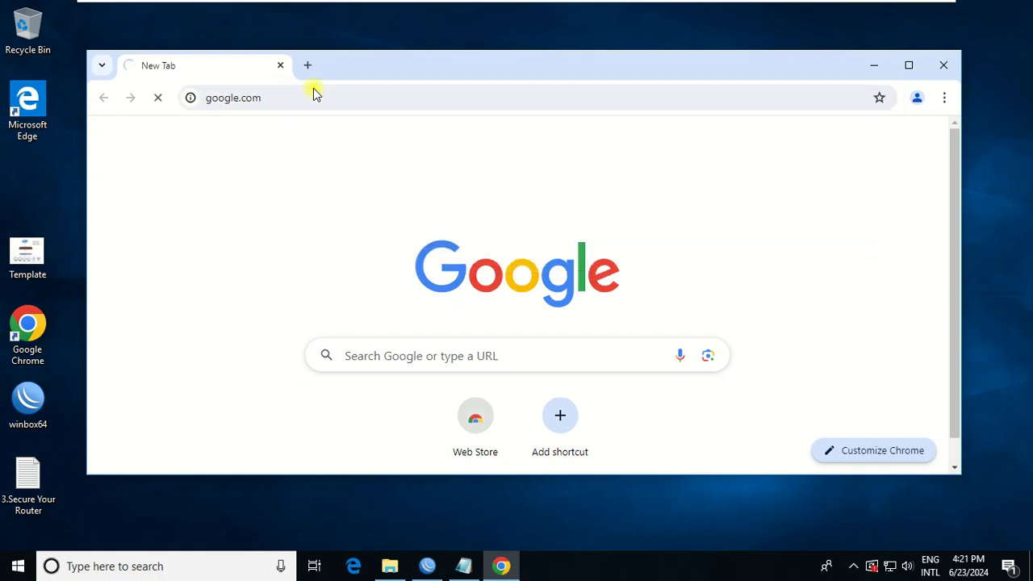
{"action": "left_click", "coordinate": [314, 65]}
{"action": "type", "text": "youtbe"}
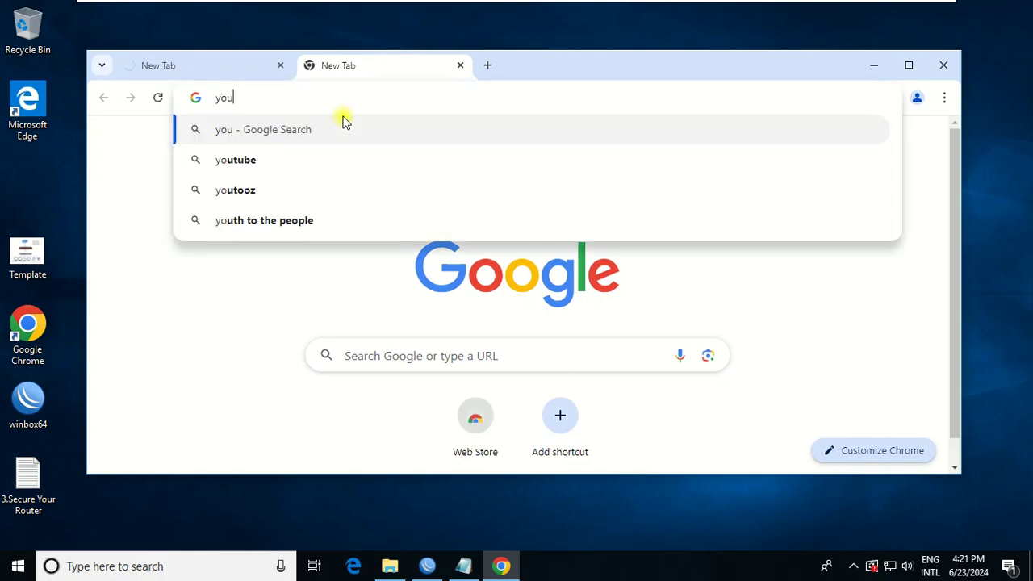
{"action": "key", "text": "BackSpace"}
{"action": "key", "text": "BackSpace"}
{"action": "type", "text": "ube.com"}
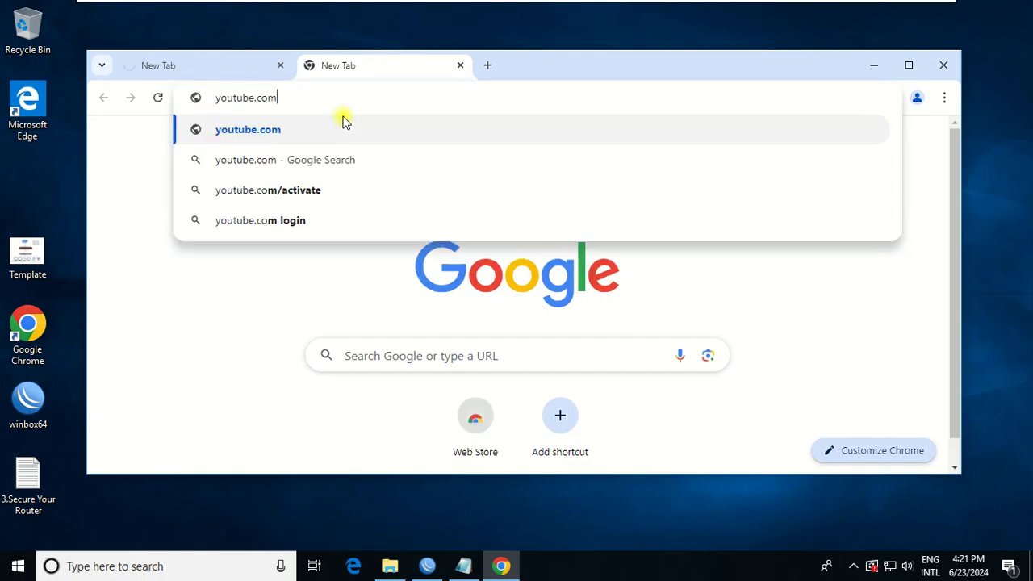
{"action": "key", "text": "Return"}
Step: Load facebook.com and yahoo.com in two more new tabs
{"action": "left_click", "coordinate": [482, 81]}
{"action": "type", "text": "facebo"}
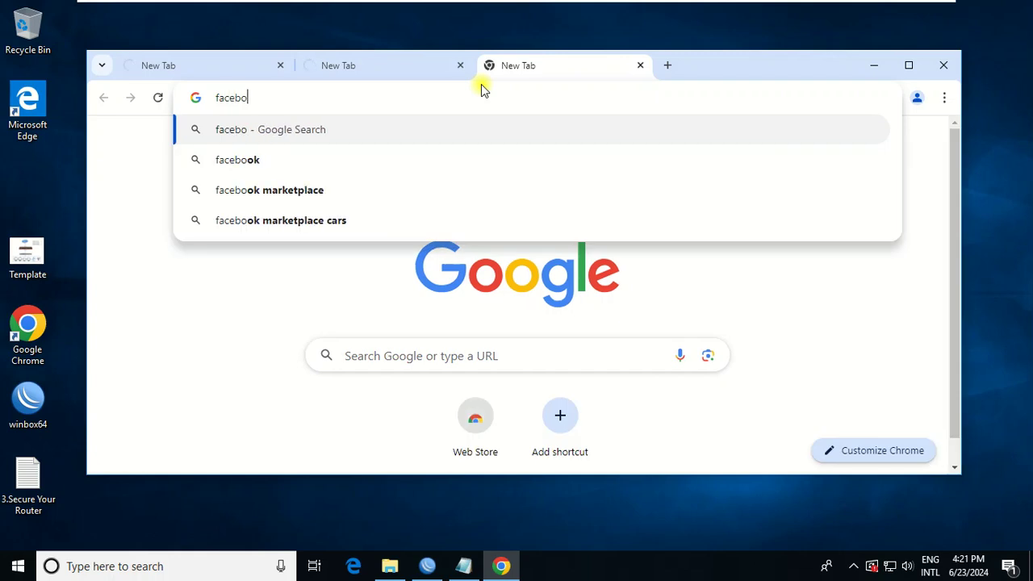
{"action": "type", "text": "ok.com"}
{"action": "key", "text": "Return"}
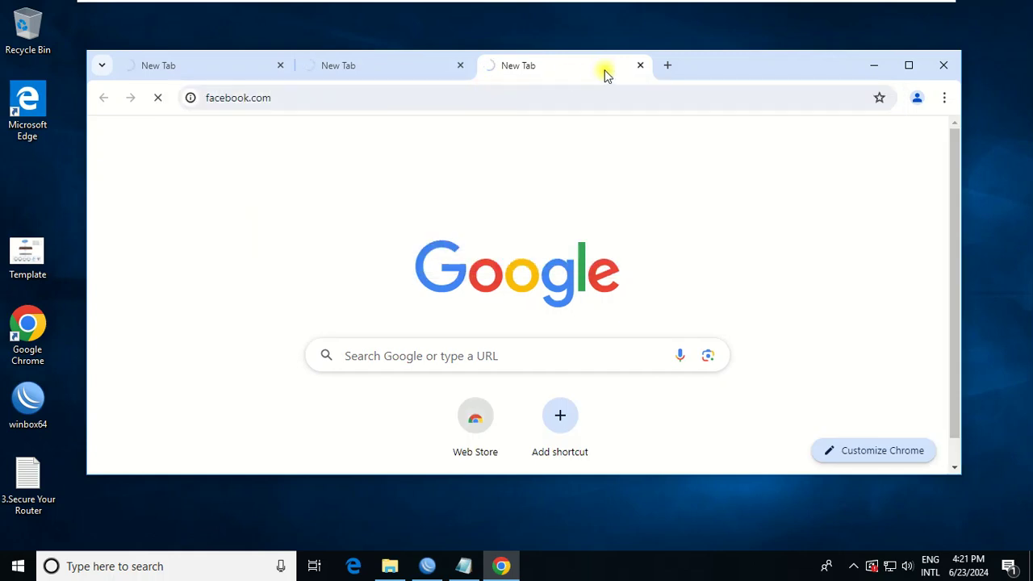
{"action": "left_click", "coordinate": [668, 64]}
{"action": "type", "text": "yahoo.com"}
{"action": "key", "text": "Return"}
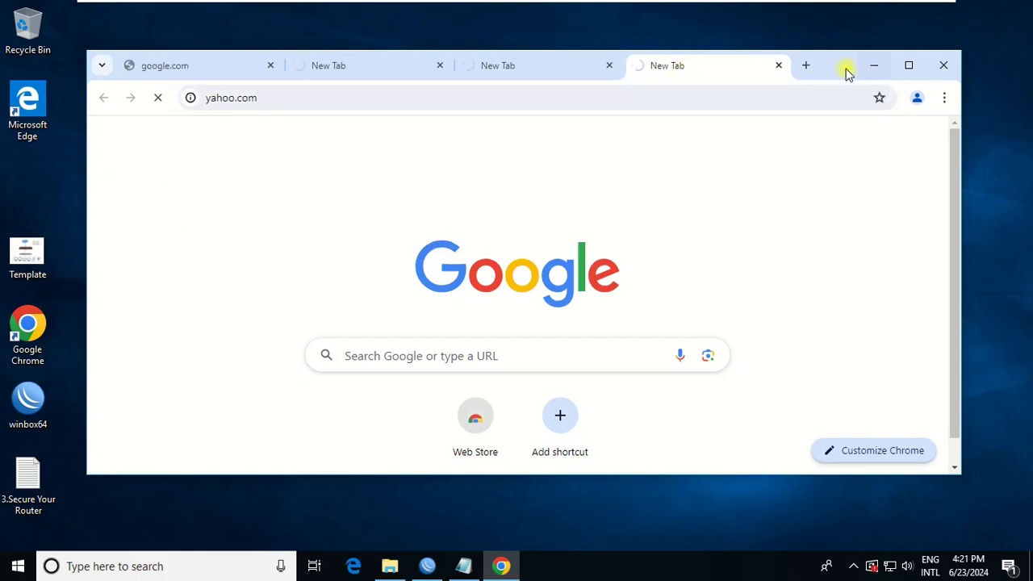
Step: Check each tab: google.com is unreachable while yahoo.com loads; then return to WinBox
{"action": "left_click_drag", "start_coordinate": [847, 72], "coordinate": [831, 68]}
{"action": "left_click", "coordinate": [161, 63]}
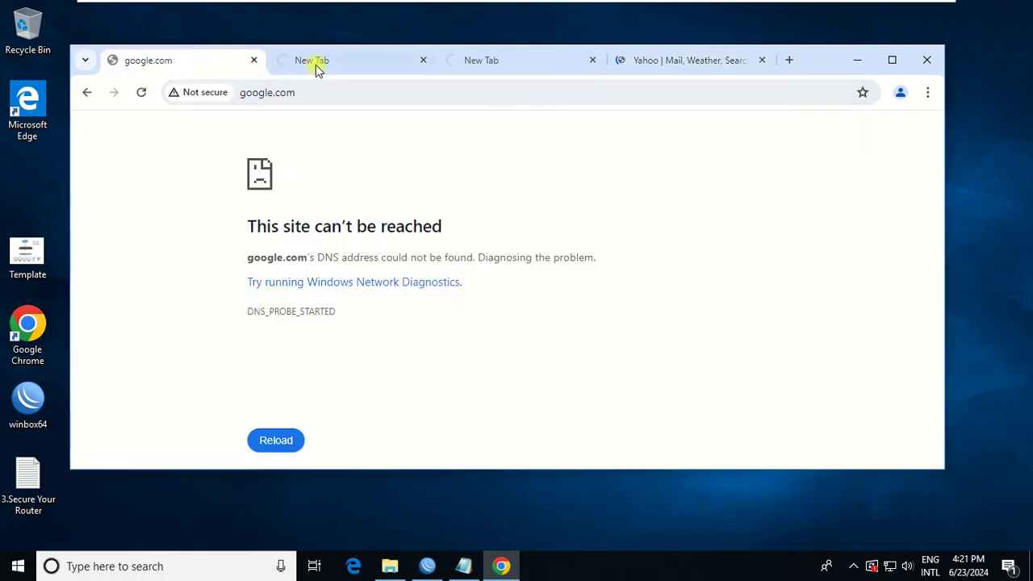
{"action": "left_click", "coordinate": [347, 62]}
{"action": "left_click", "coordinate": [557, 62]}
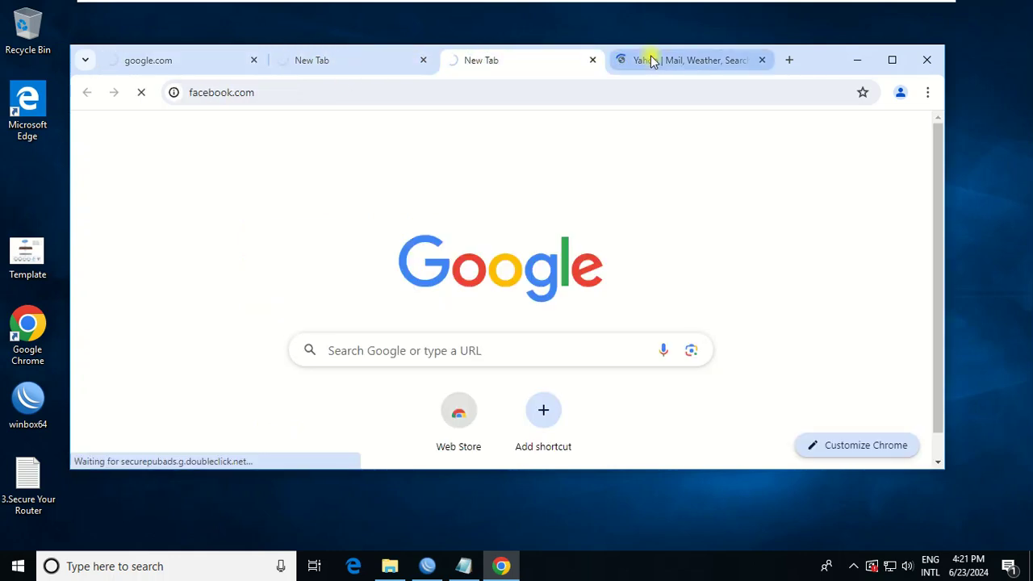
{"action": "left_click", "coordinate": [652, 62]}
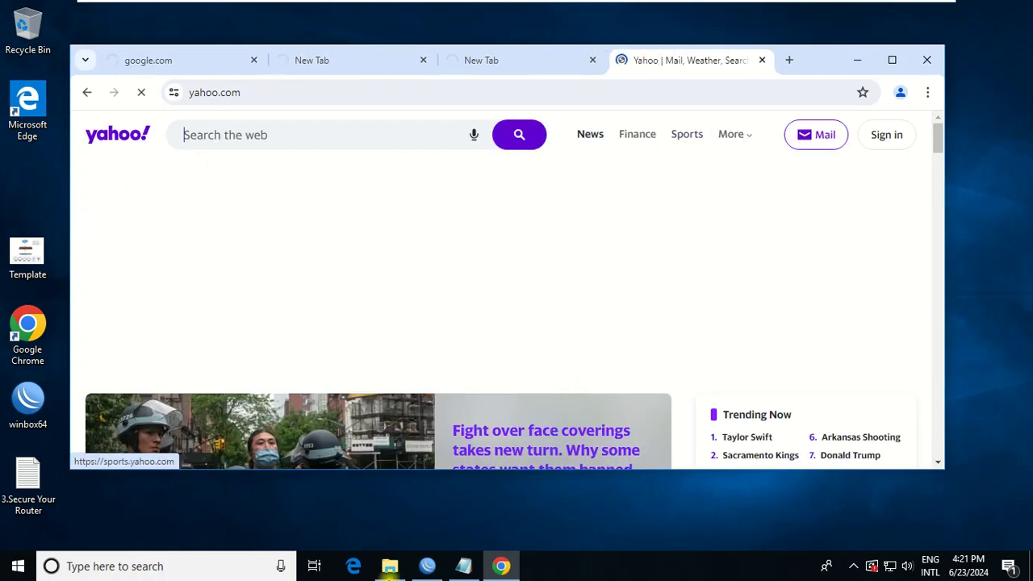
{"action": "left_click", "coordinate": [431, 566]}
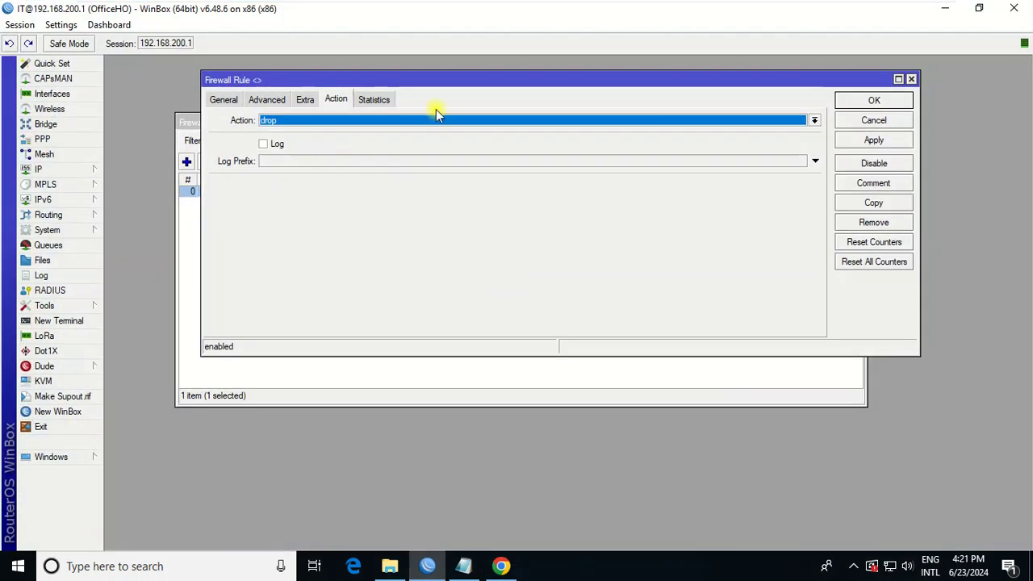
Step: Change the Block Sites regexp to ^.+(facebook|youtube|google|yahoo).*$ and save it
{"action": "left_click", "coordinate": [912, 79]}
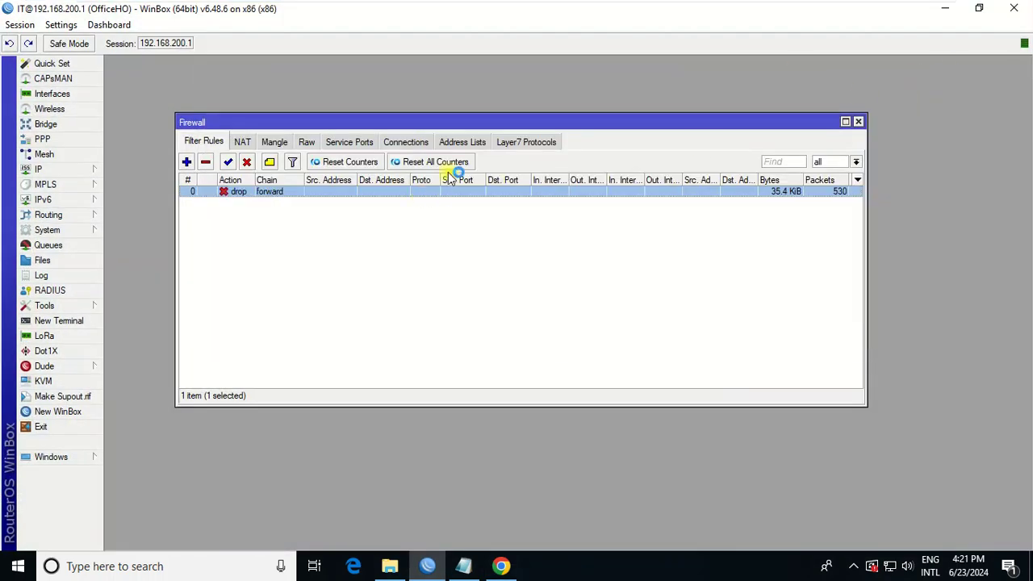
{"action": "left_click", "coordinate": [518, 143]}
{"action": "double_click", "coordinate": [327, 194]}
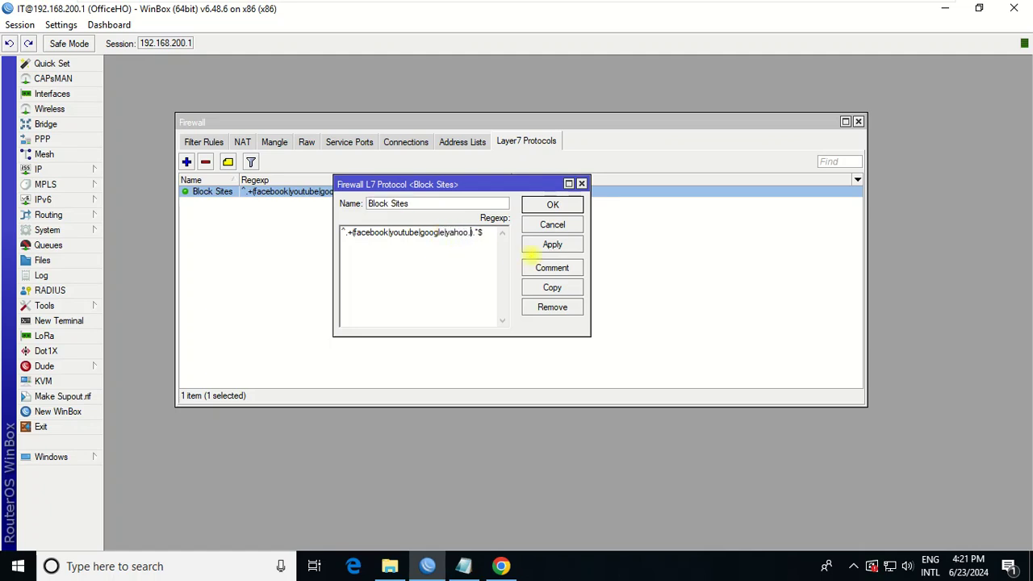
{"action": "left_click", "coordinate": [553, 205]}
Step: Confirm in Chrome that facebook.com is still unreachable, then close the browser
{"action": "left_click", "coordinate": [502, 566]}
{"action": "left_click", "coordinate": [409, 88]}
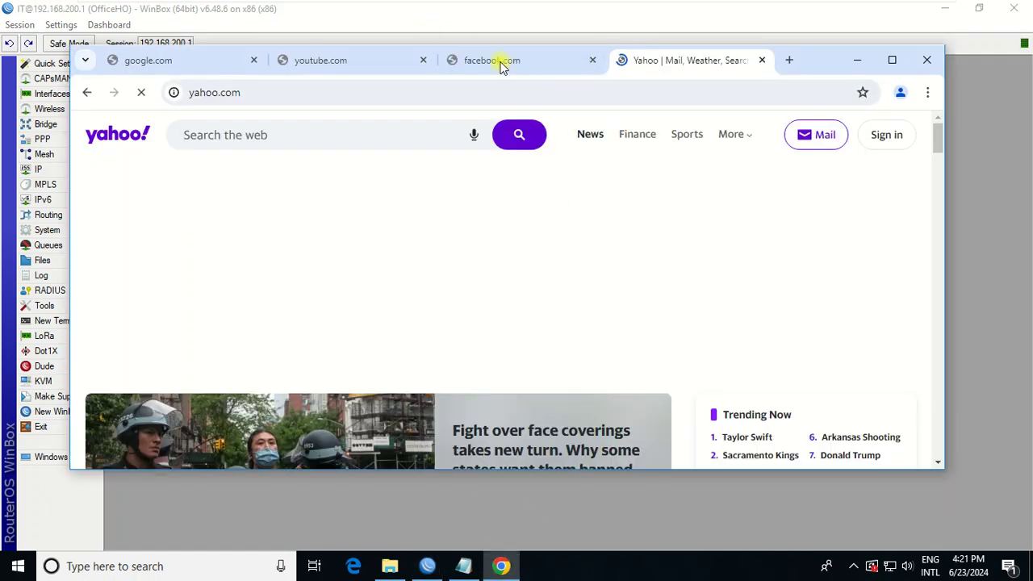
{"action": "left_click", "coordinate": [500, 63]}
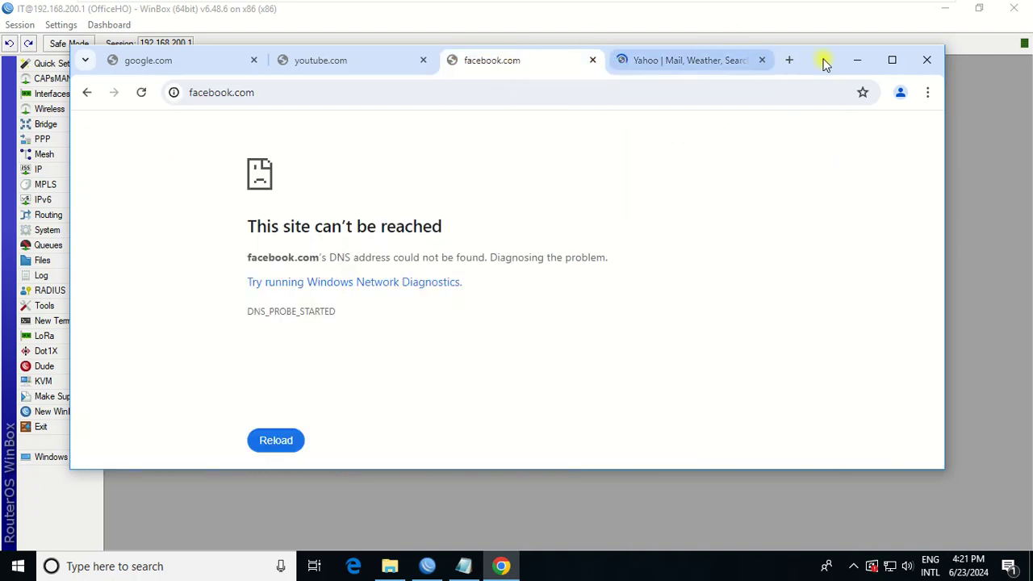
{"action": "left_click", "coordinate": [927, 60]}
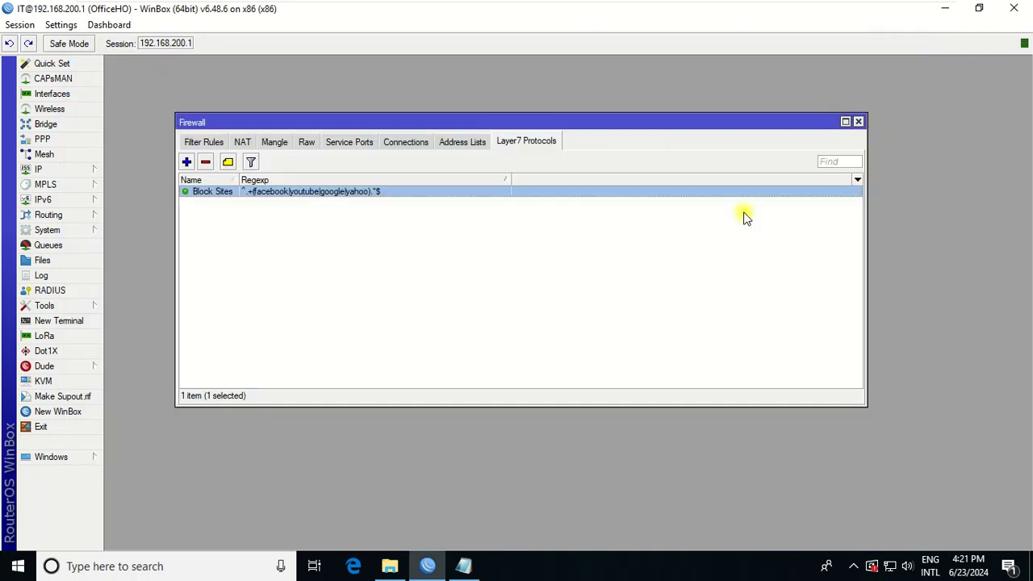